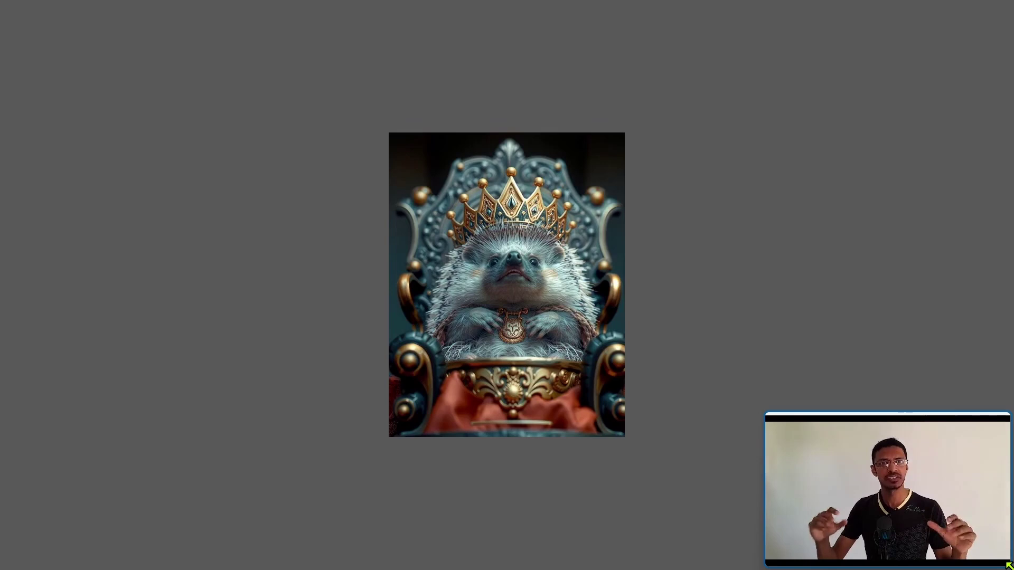
Advance from the crowned hedgehog sample image to the boot illustration.
key("Right")
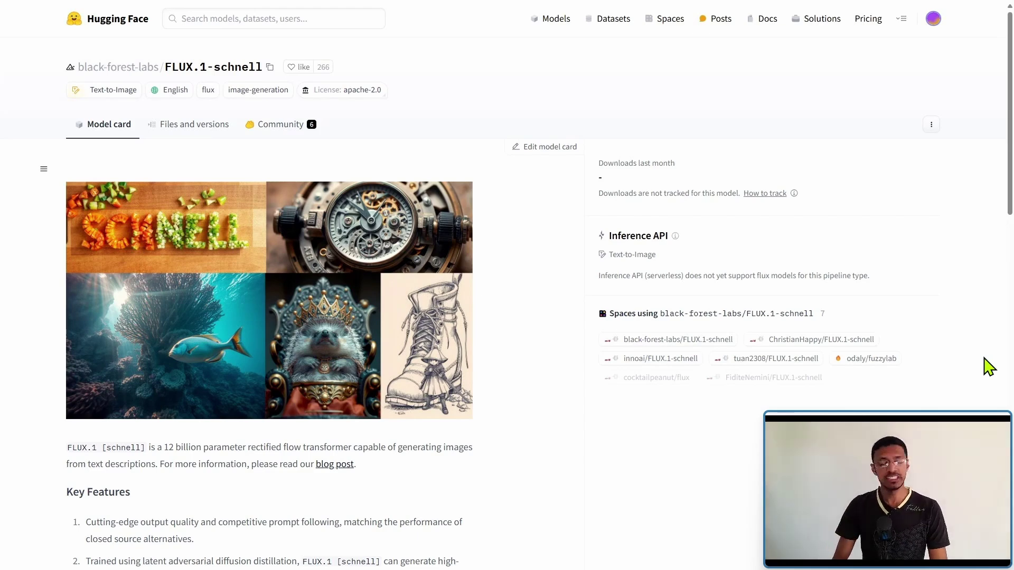
Scroll the FLUX.1-schnell model card past Key Features and Usage to the Limitations section.
scroll(988, 367, "down", 5)
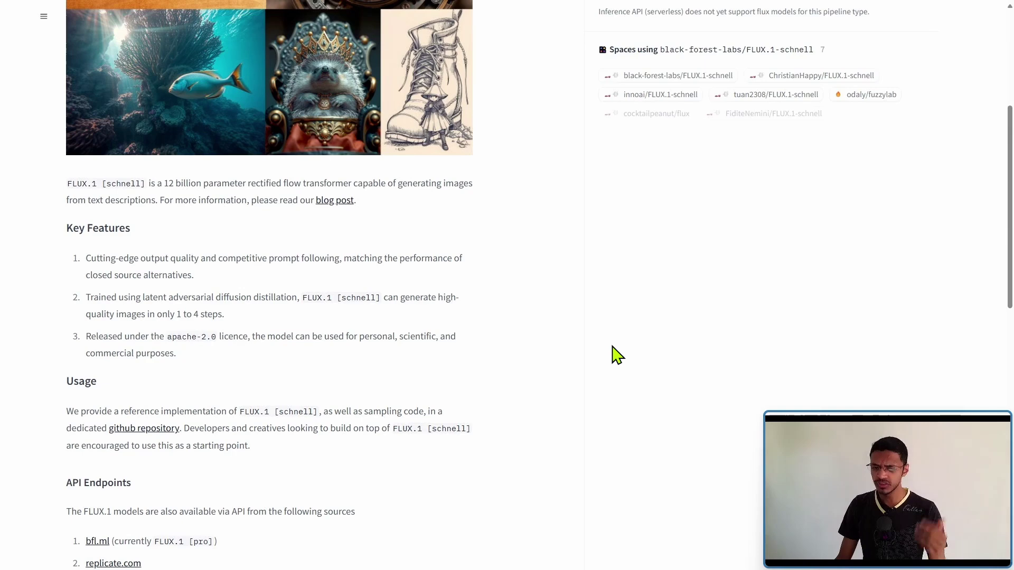
scroll(613, 355, "down", 10)
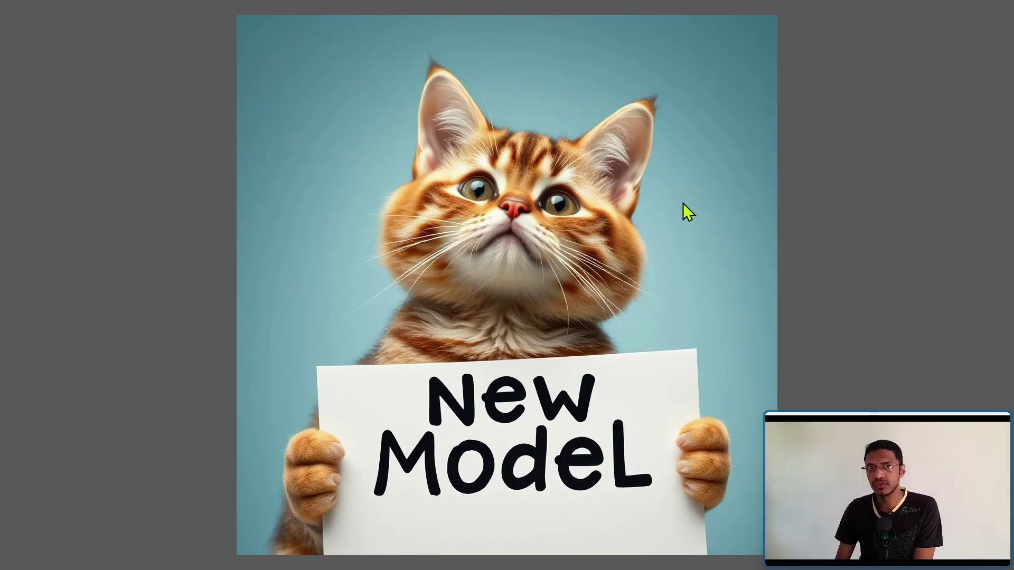
Move from the 'New Model' cat image to the ComfyUI galaxy-bottle workflow screenshot.
key("alt+Tab")
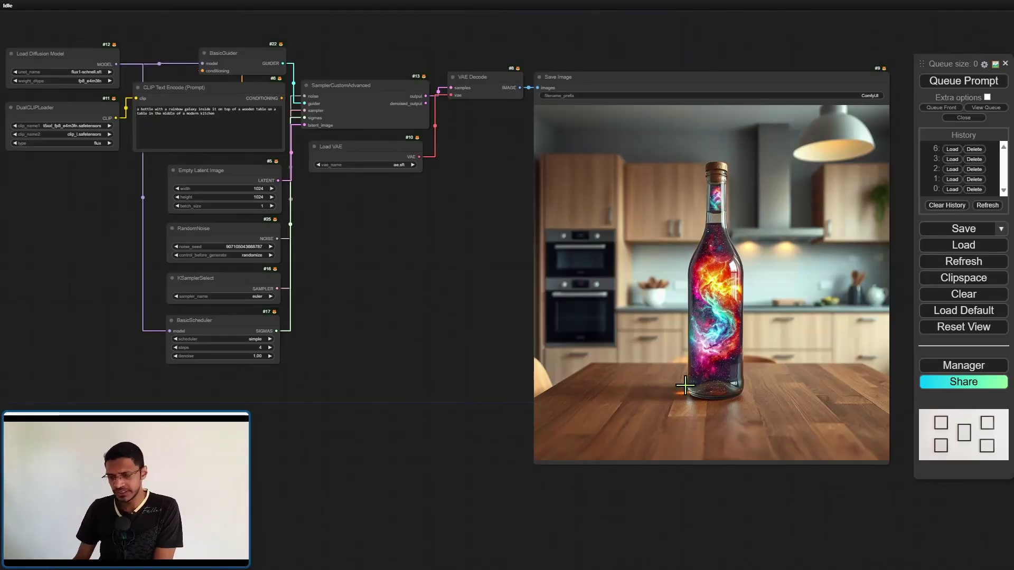
Open the ComfyUI Manager Menu from the side panel.
left_click(962, 370)
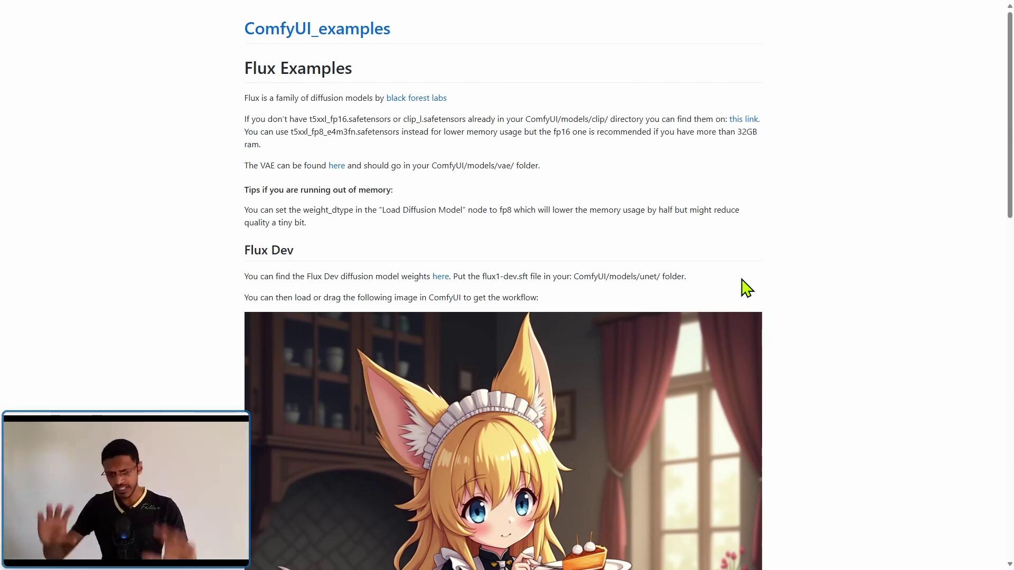
Scroll to the Flux Schnell example and drag its galaxy-bottle image into ComfyUI.
scroll(777, 249, "down", 4)
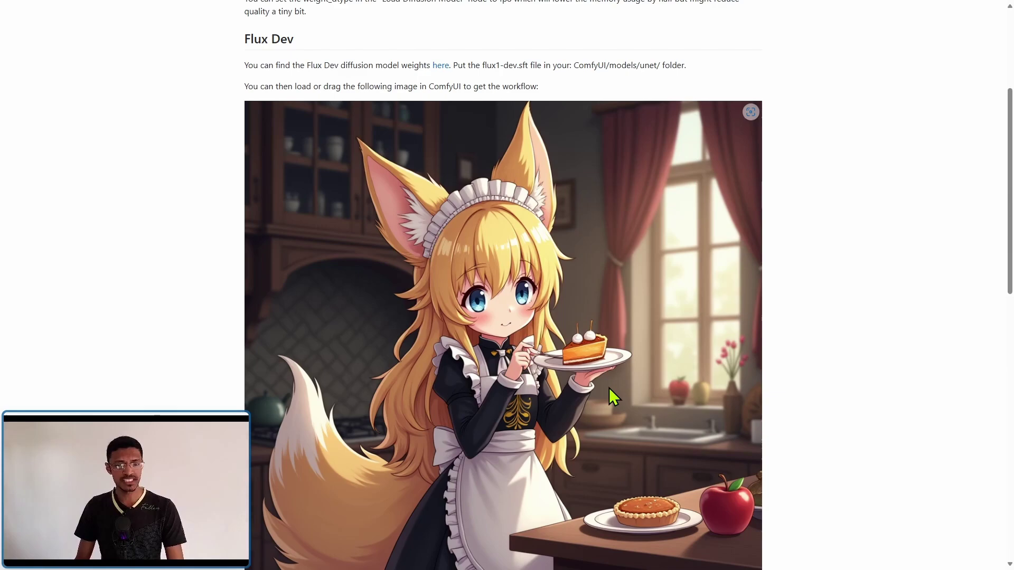
scroll(737, 312, "down", 10)
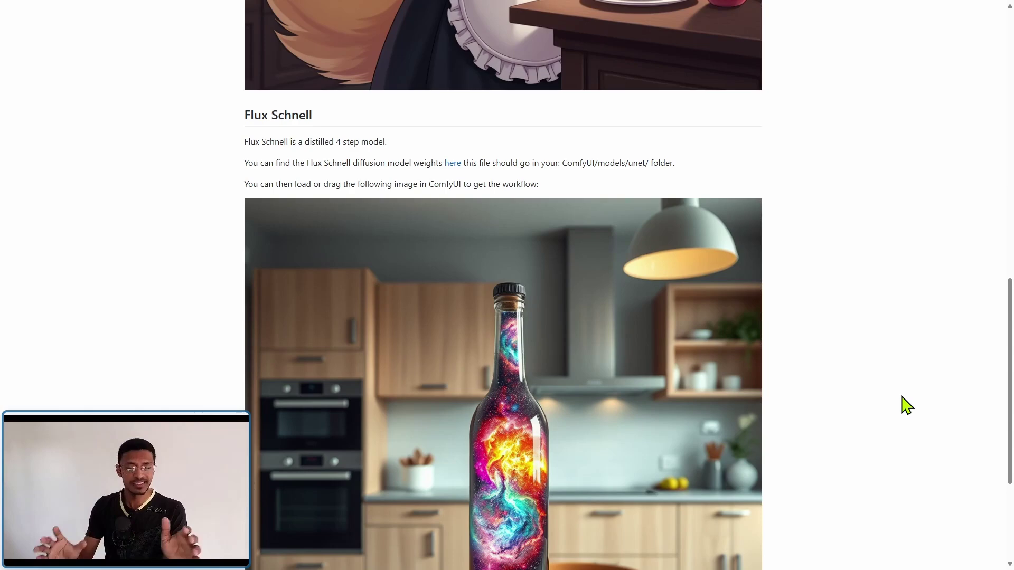
scroll(590, 305, "down", 3)
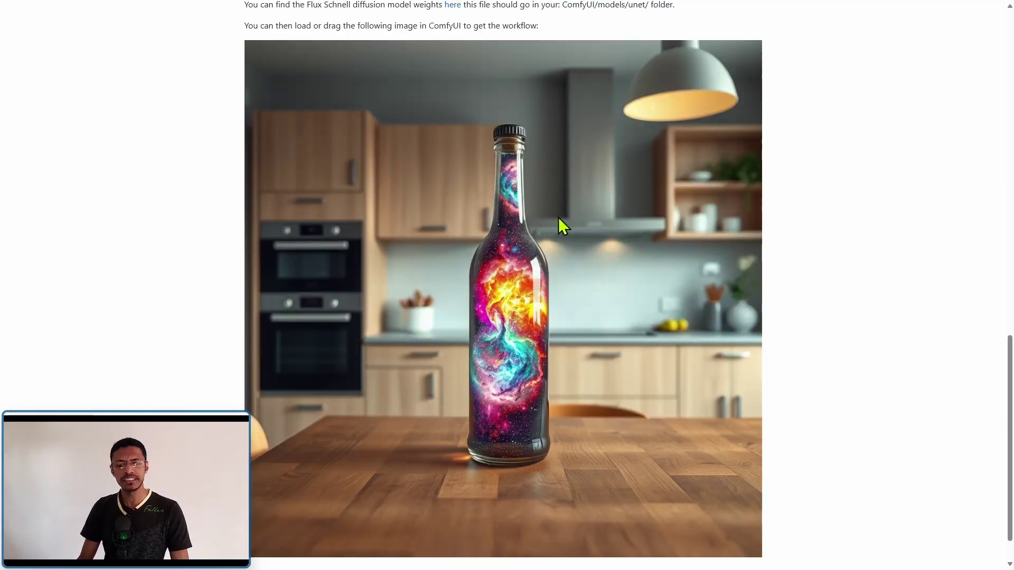
left_click_drag(559, 218, 178, 208)
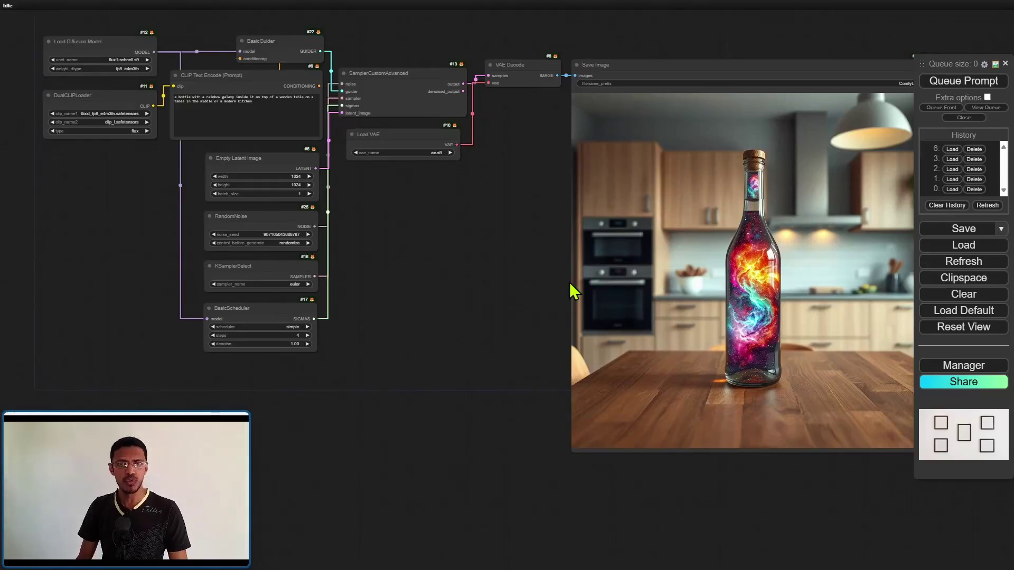
scroll(65, 131, "up", 6)
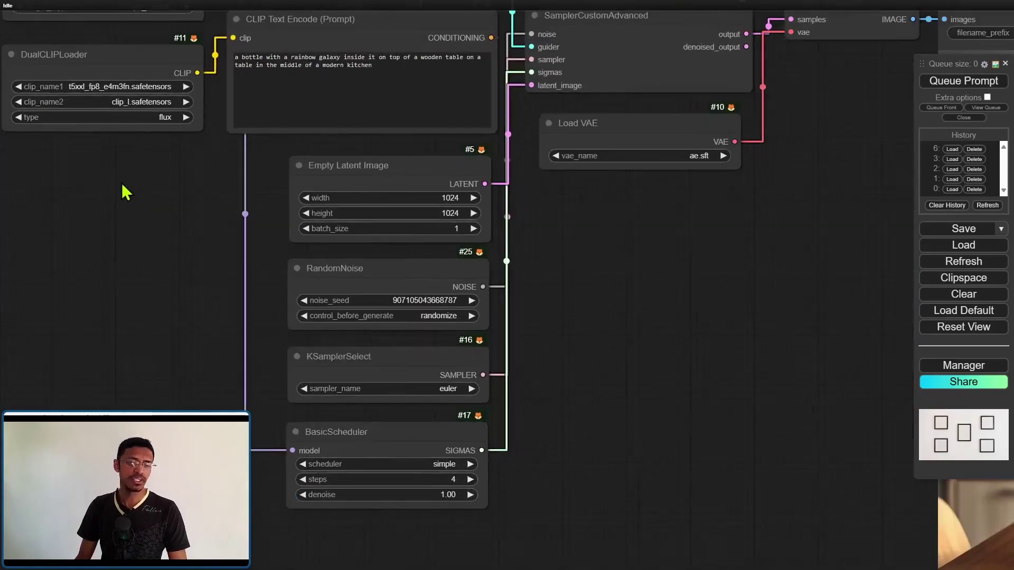
left_click_drag(162, 171, 198, 273)
scroll(336, 315, "down", 2)
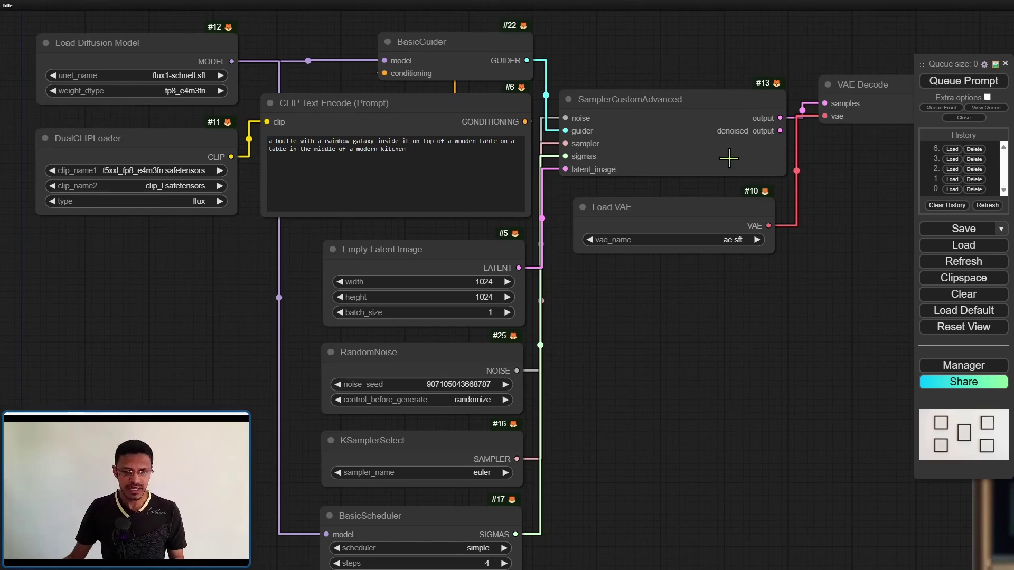
left_click_drag(320, 51, 352, 74)
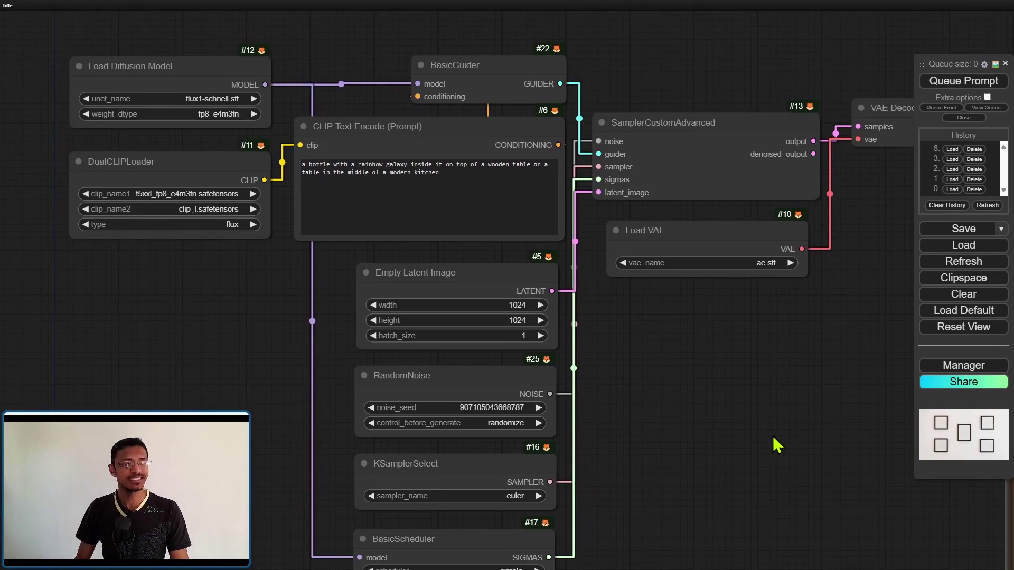
left_click_drag(743, 479, 720, 266)
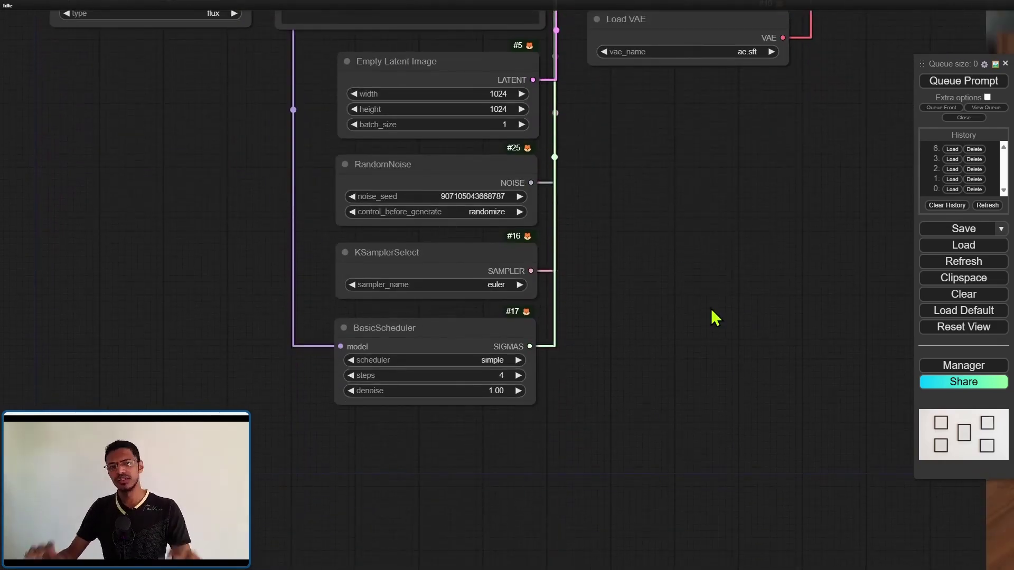
right_click(637, 122)
left_click(662, 124)
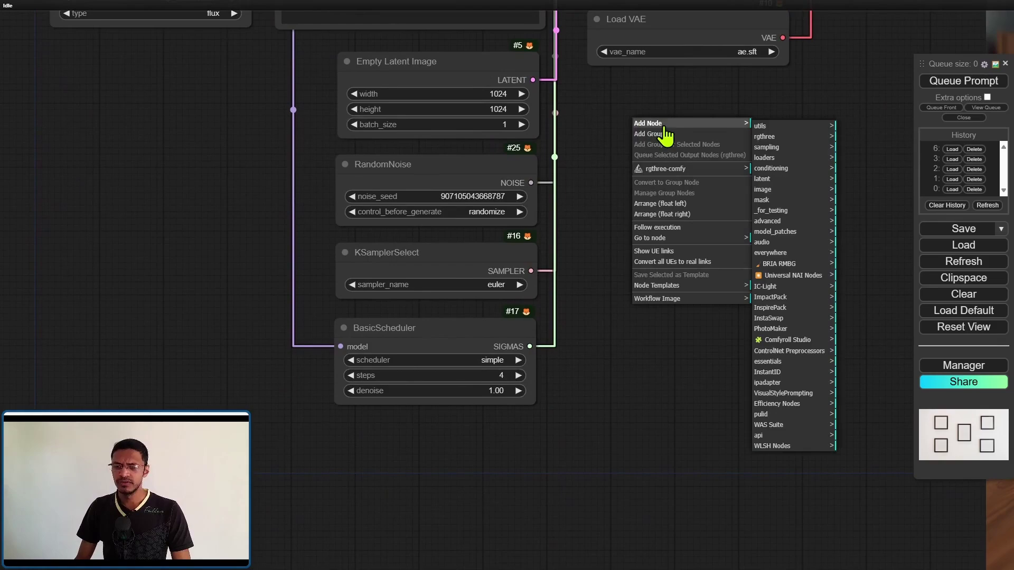
left_click(781, 212)
scroll(222, 227, "up", 4)
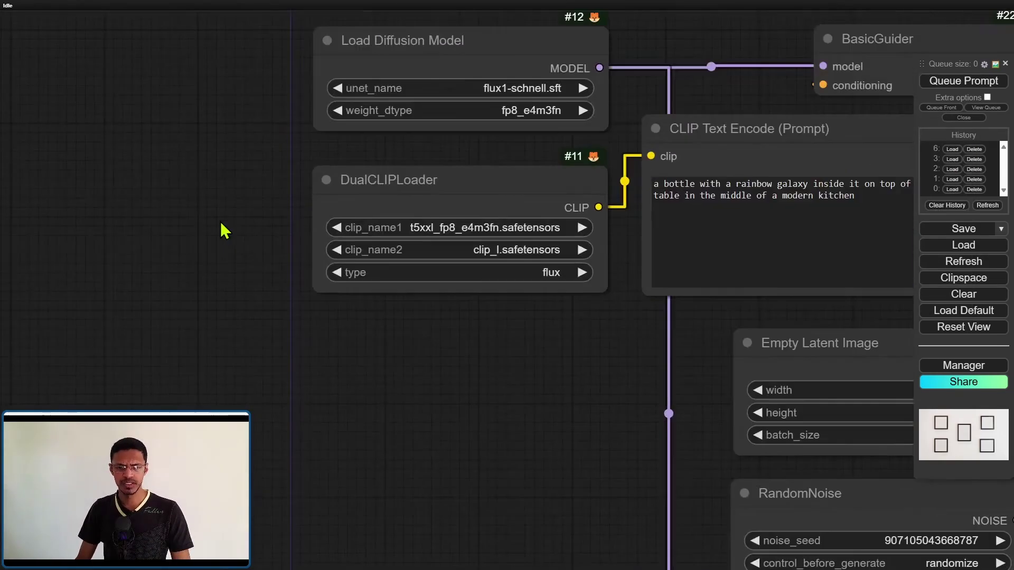
left_click_drag(222, 226, 90, 264)
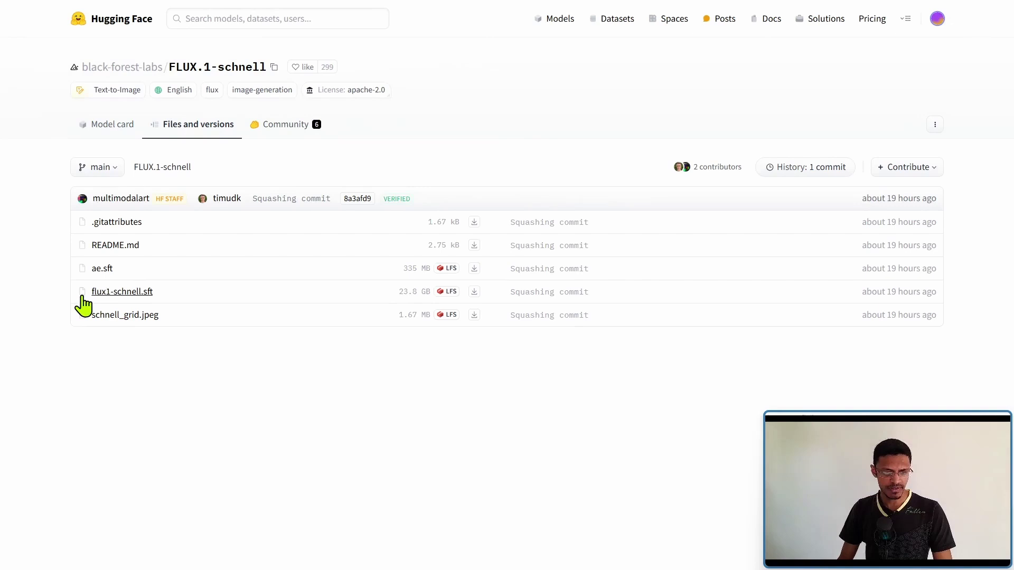
Highlight the flux1-schnell.sft row and its size, then clear the highlight.
left_click_drag(74, 293, 525, 310)
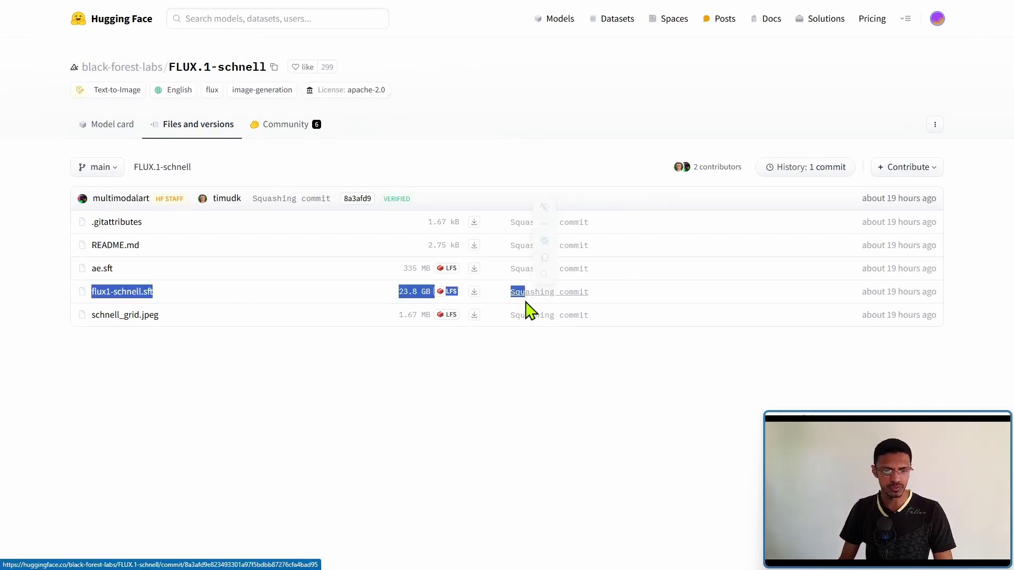
left_click(476, 369)
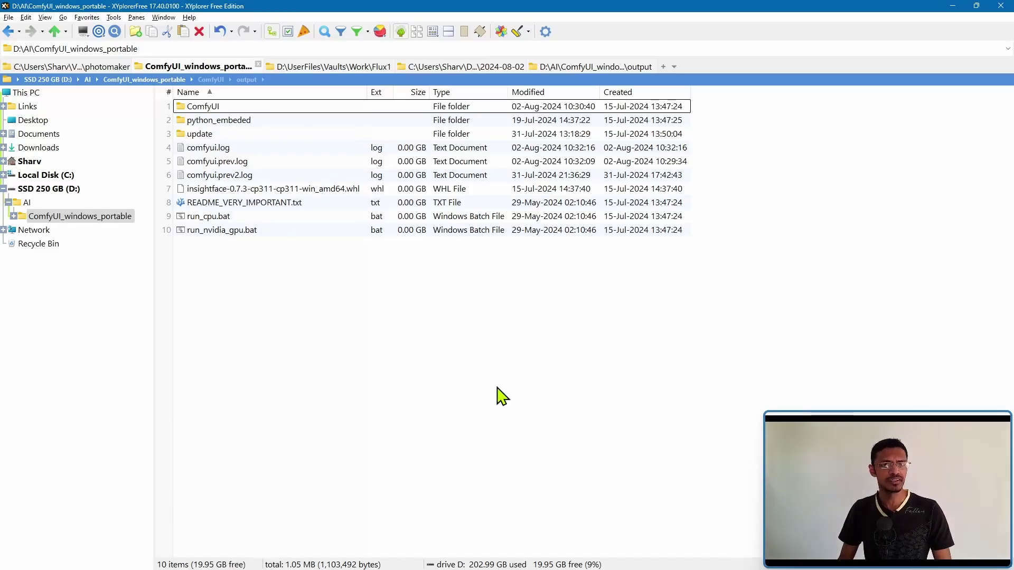
Browse ComfyUI > models > unet in XYplorer to locate flux1-schnell.sft (22.15 GB).
double_click(232, 108)
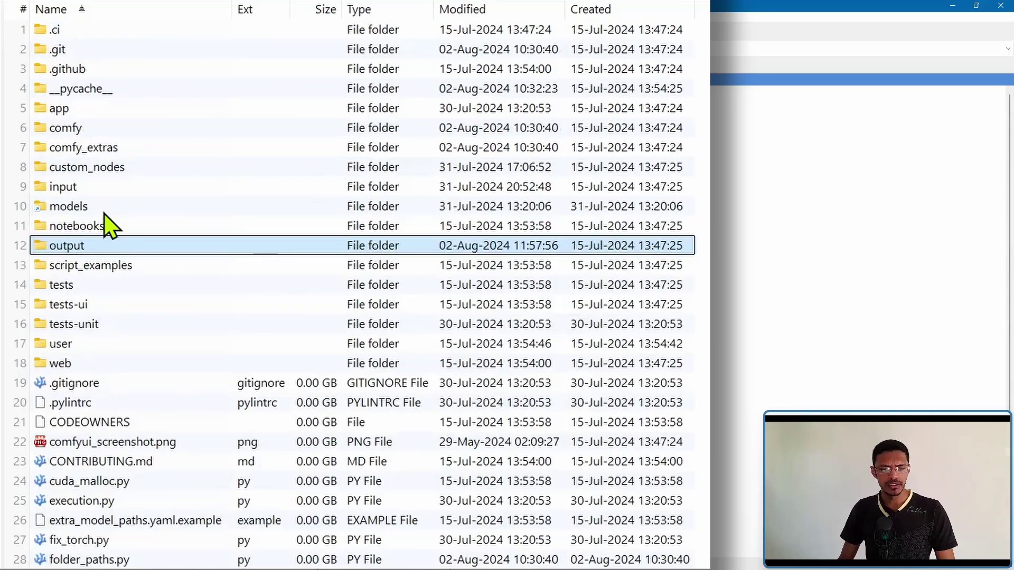
double_click(225, 230)
scroll(202, 290, "down", 2)
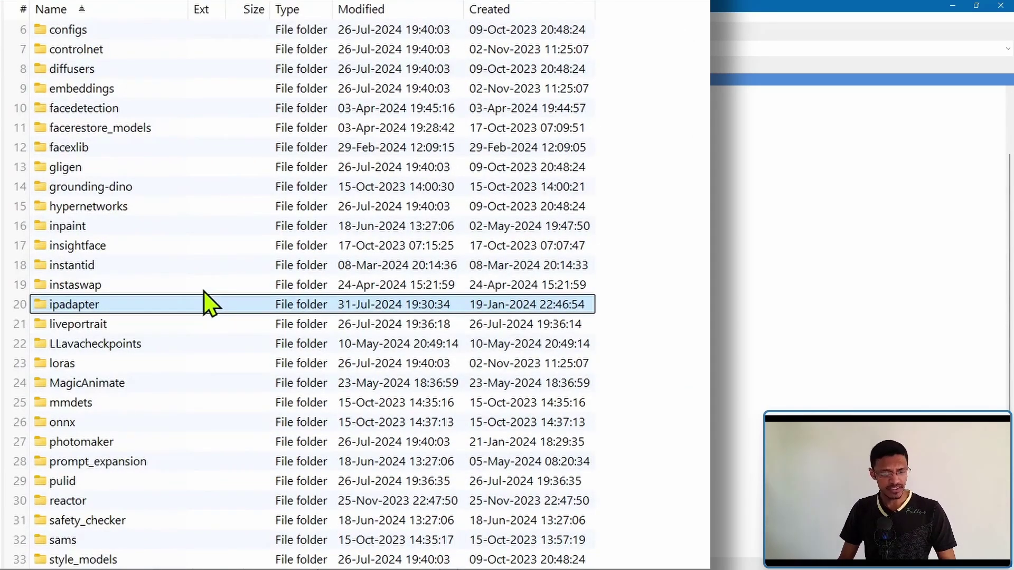
scroll(235, 482, "down", 2)
left_click(129, 501)
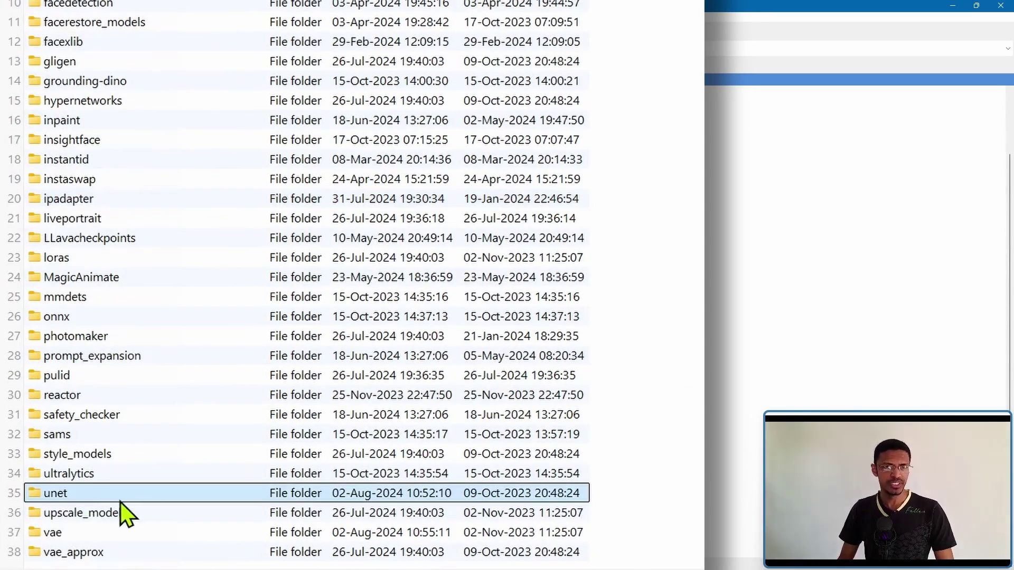
double_click(95, 497)
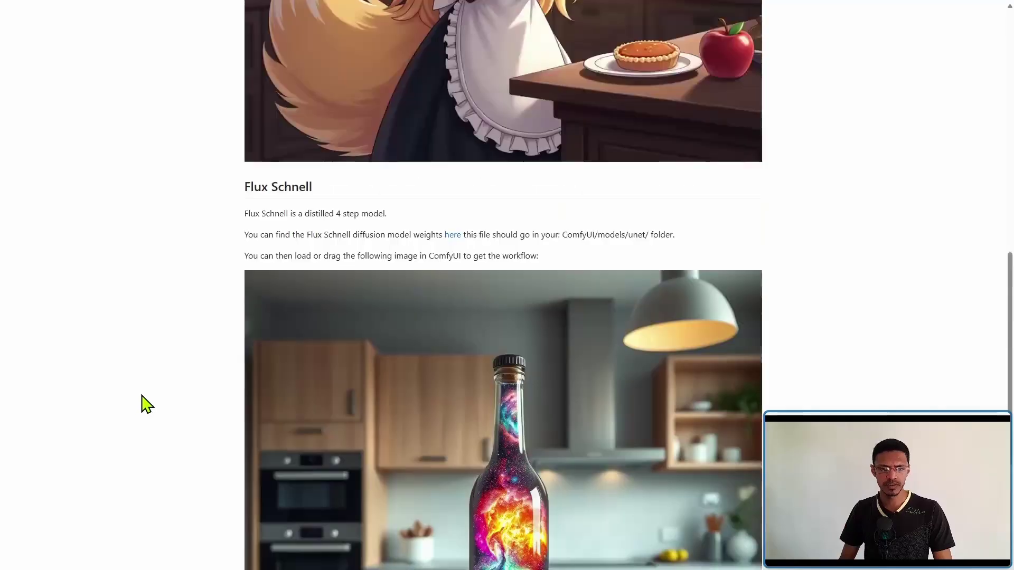
Scroll the ComfyUI_examples Flux Examples page back up to its top.
scroll(142, 404, "up", 15)
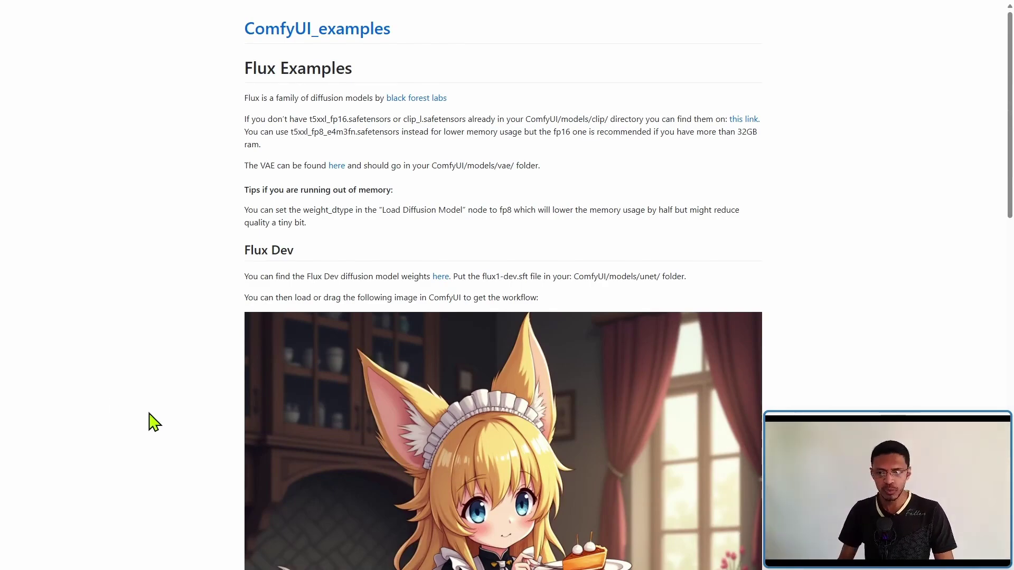
left_click_drag(682, 119, 792, 136)
left_click(930, 148)
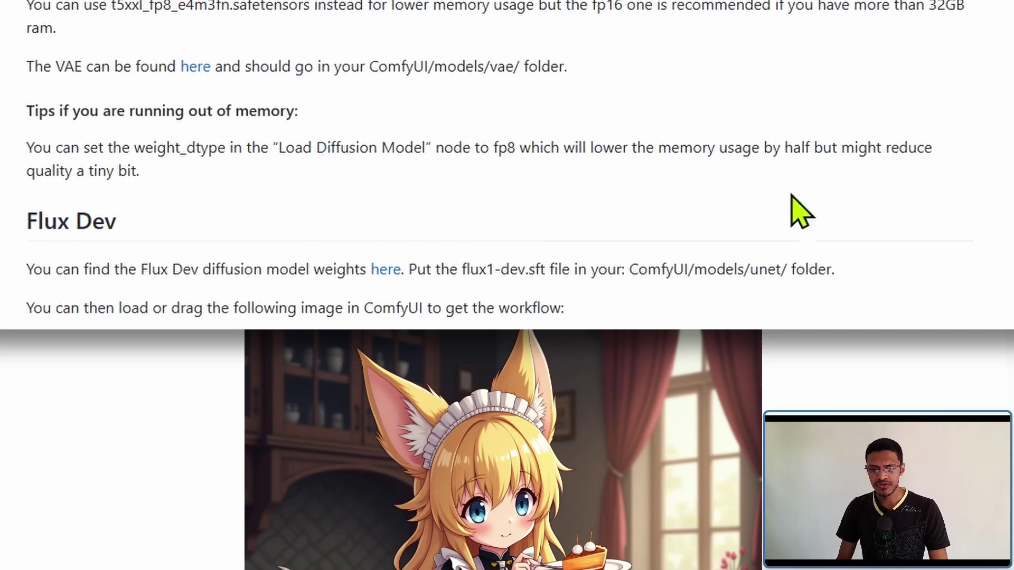
left_click_drag(480, 149, 764, 168)
left_click(753, 239)
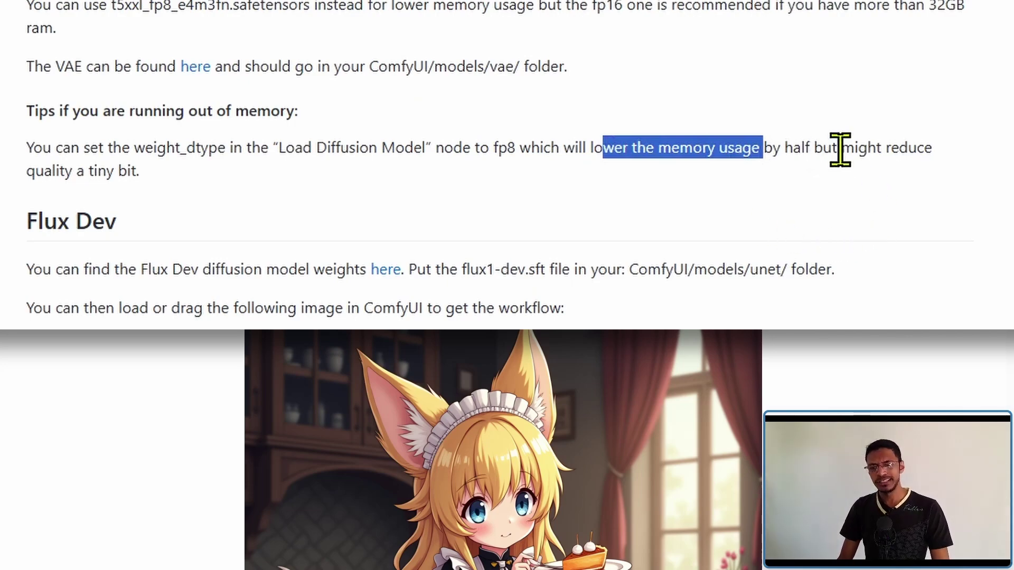
left_click_drag(841, 149, 932, 150)
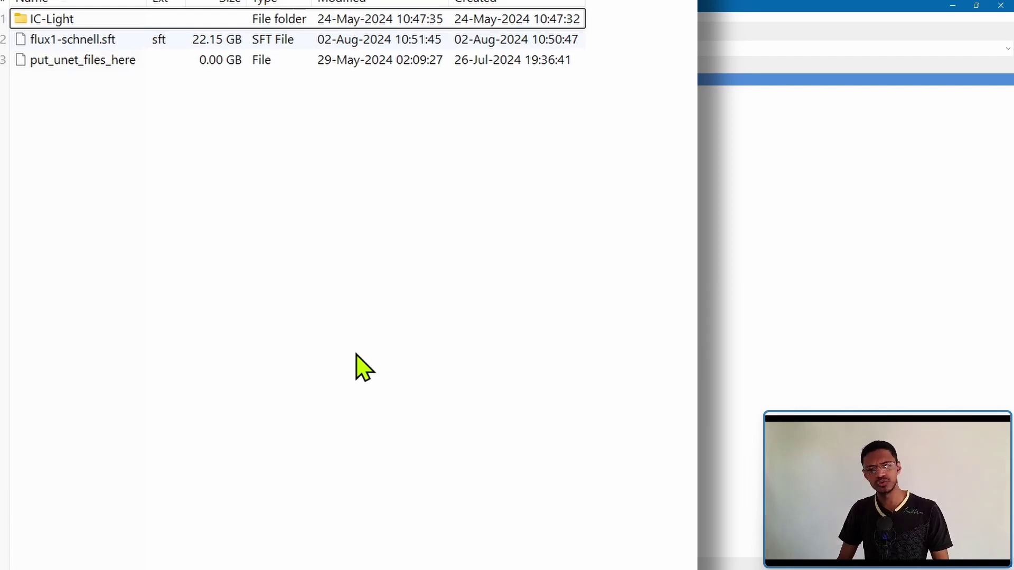
Open the clip folder to check the t5xxl_fp8_e4m3fn and clip_l encoders.
key("BackSpace")
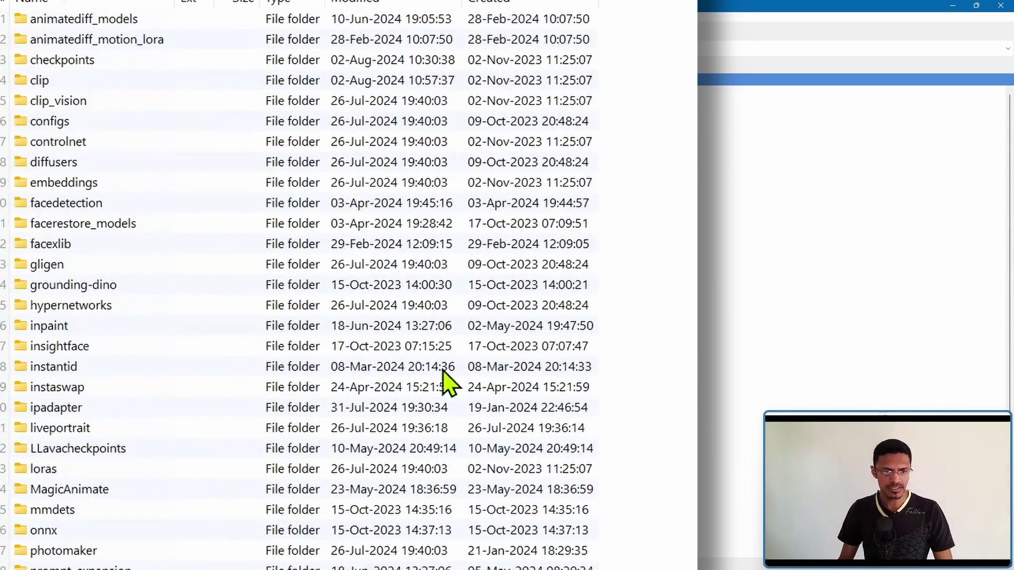
left_click(65, 82)
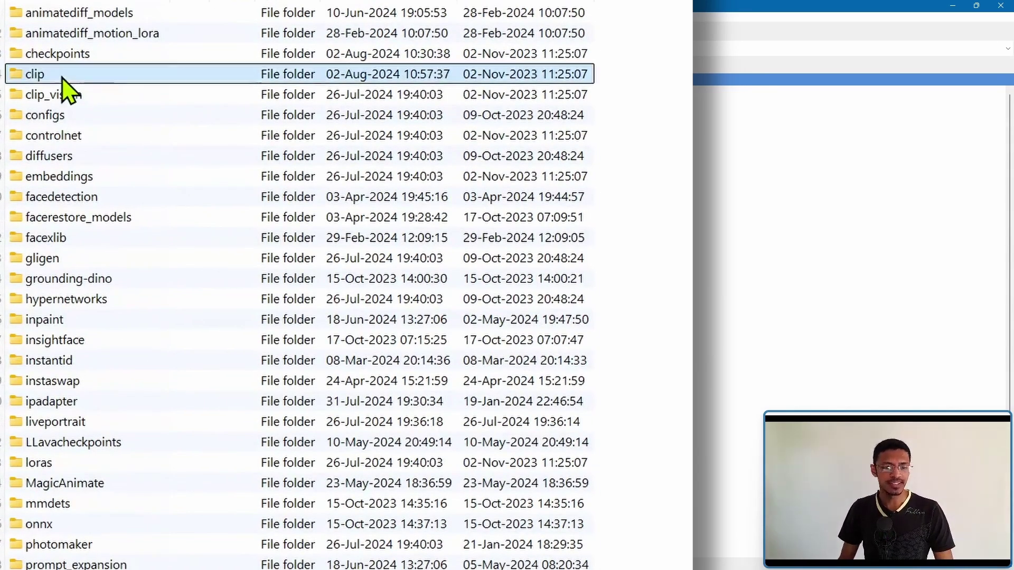
double_click(103, 78)
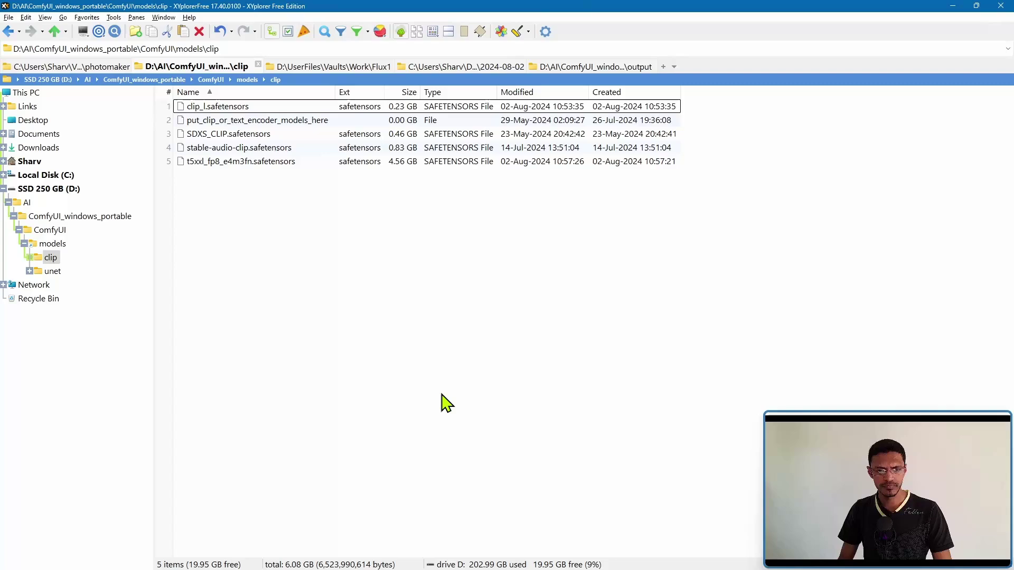
Return to the models folder and open vae to confirm ae.sft is present.
key("BackSpace")
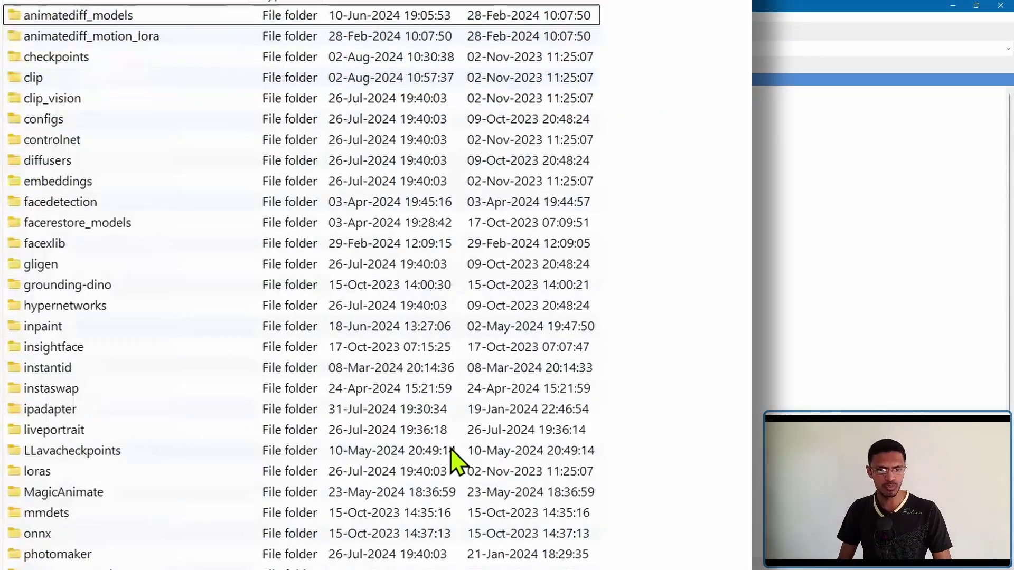
scroll(526, 459, "down", 2)
scroll(208, 521, "down", 3)
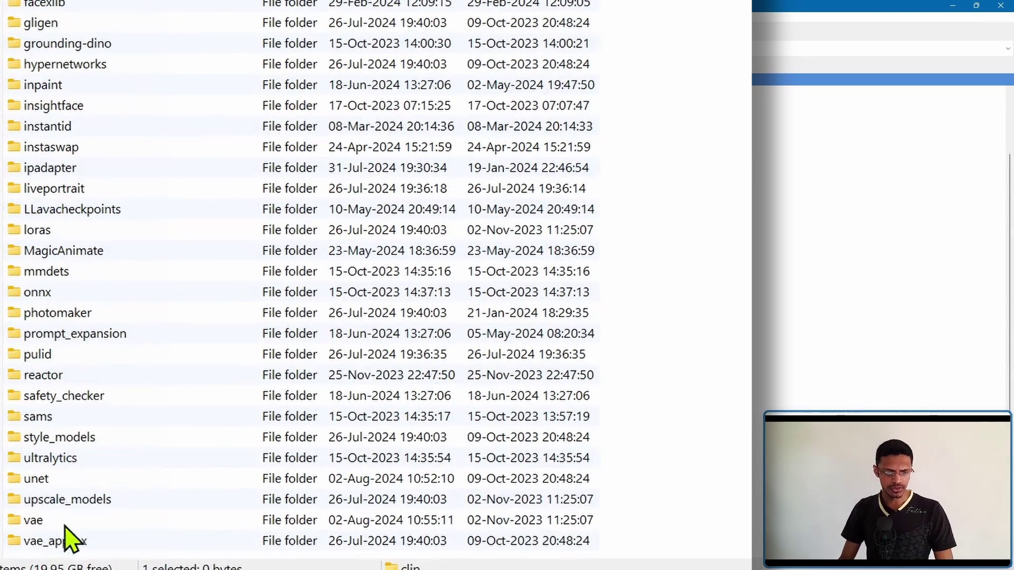
left_click(55, 521)
double_click(87, 520)
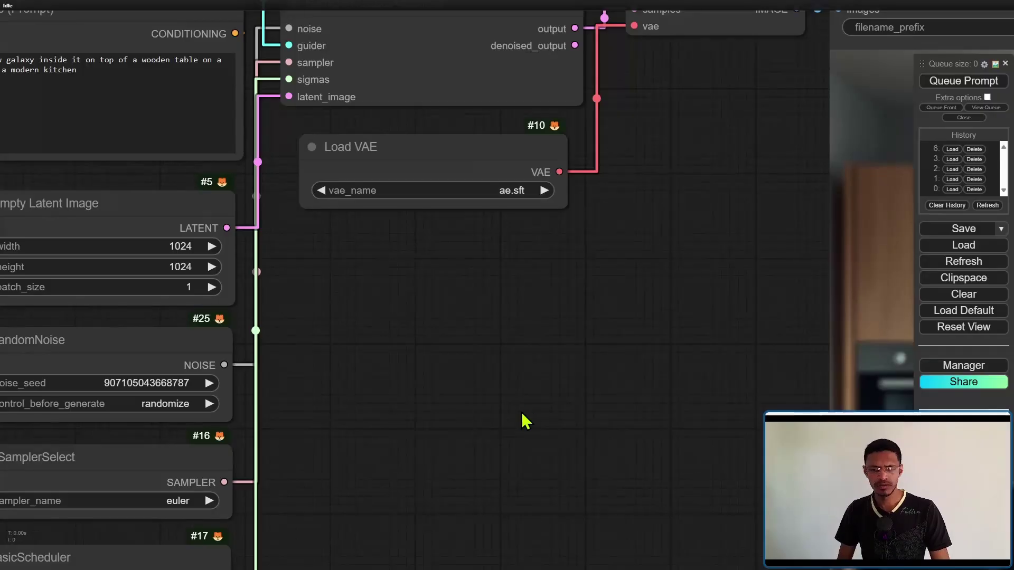
scroll(520, 372, "down", 5)
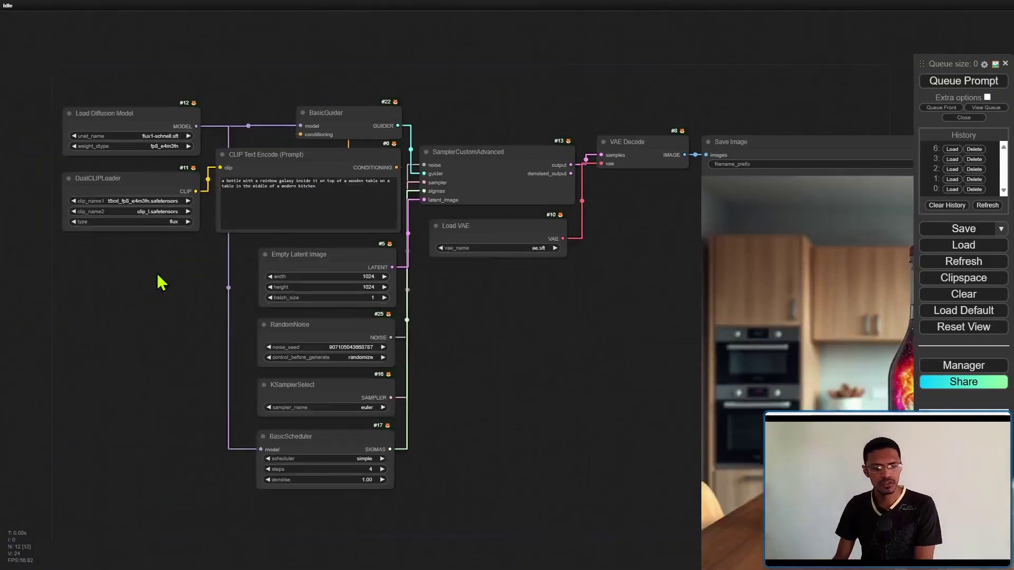
scroll(218, 226, "up", 3)
scroll(218, 226, "up", 3)
left_click_drag(206, 63, 153, 316)
scroll(164, 334, "up", 1)
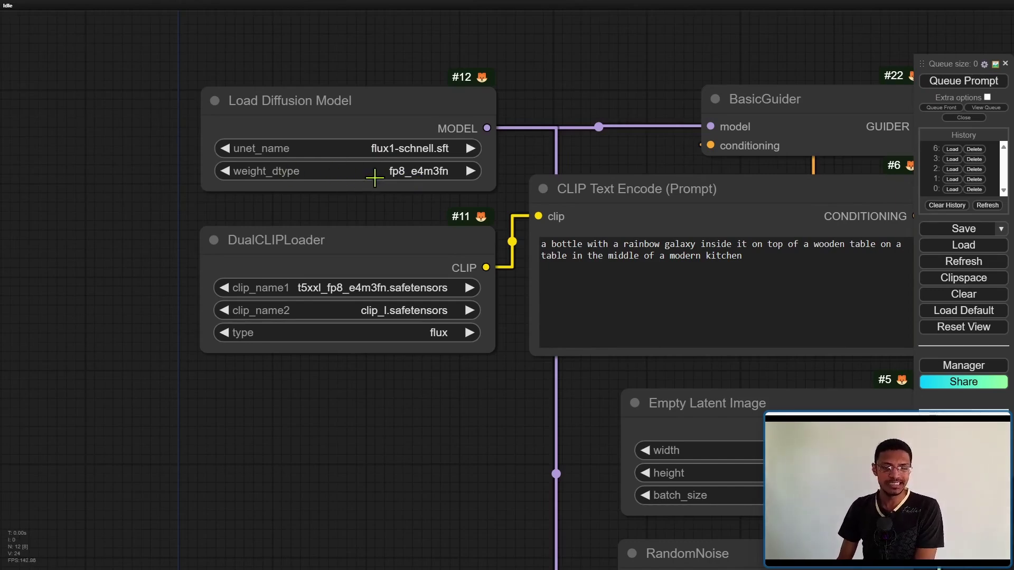
left_click(404, 171)
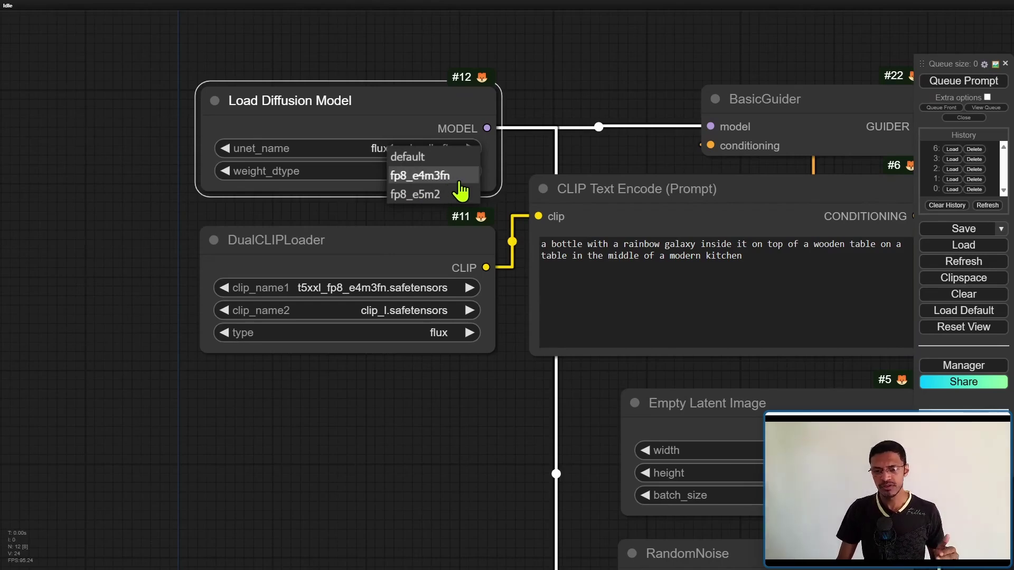
left_click(342, 224)
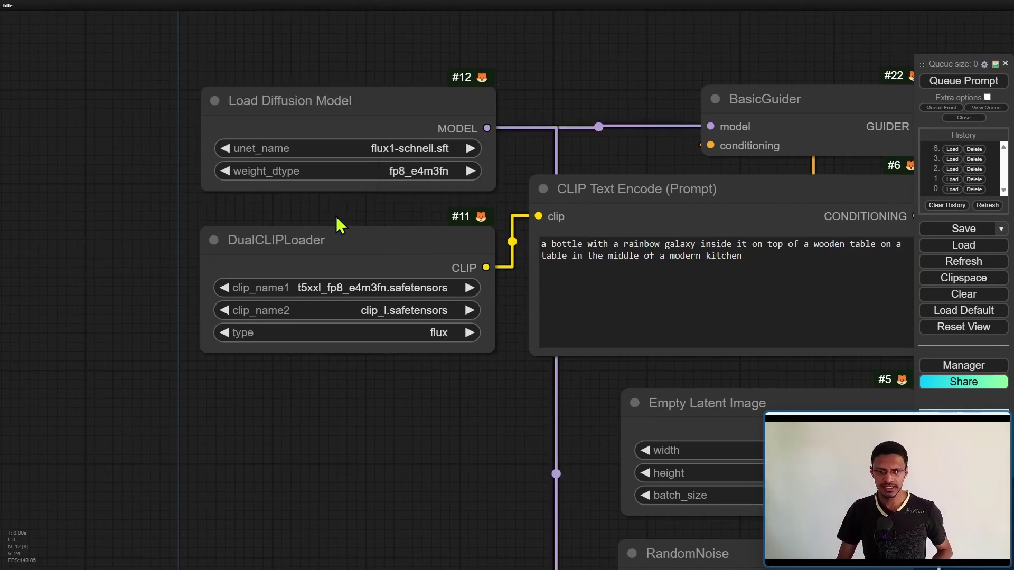
scroll(340, 226, "down", 3)
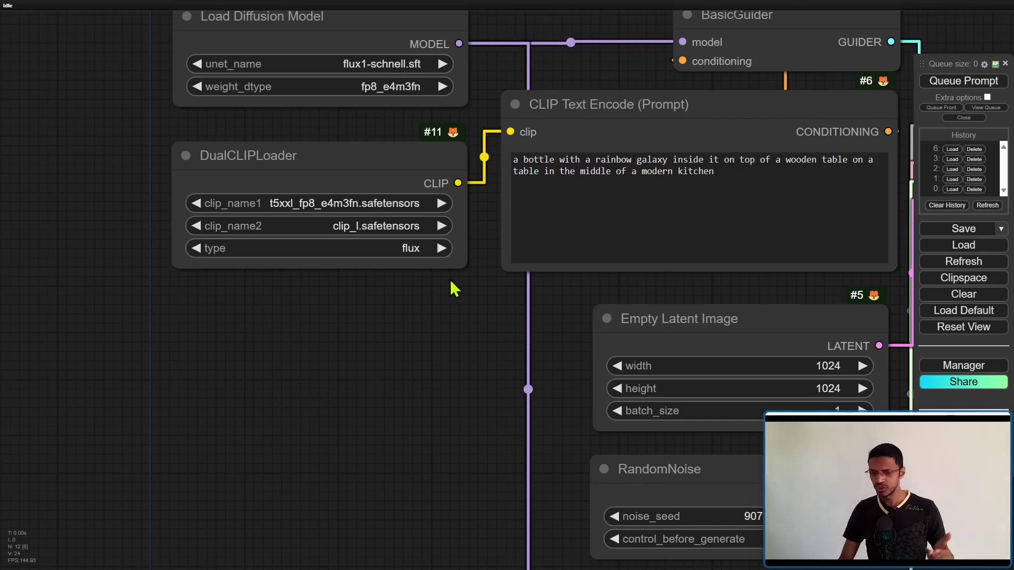
scroll(622, 385, "down", 5)
scroll(415, 159, "up", 5)
left_click(390, 142)
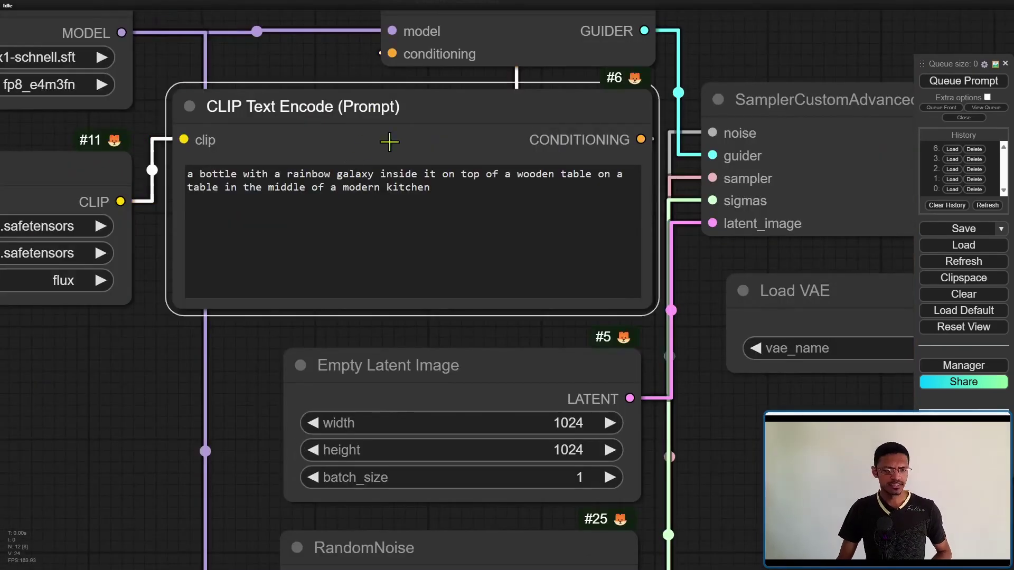
scroll(183, 418, "down", 5)
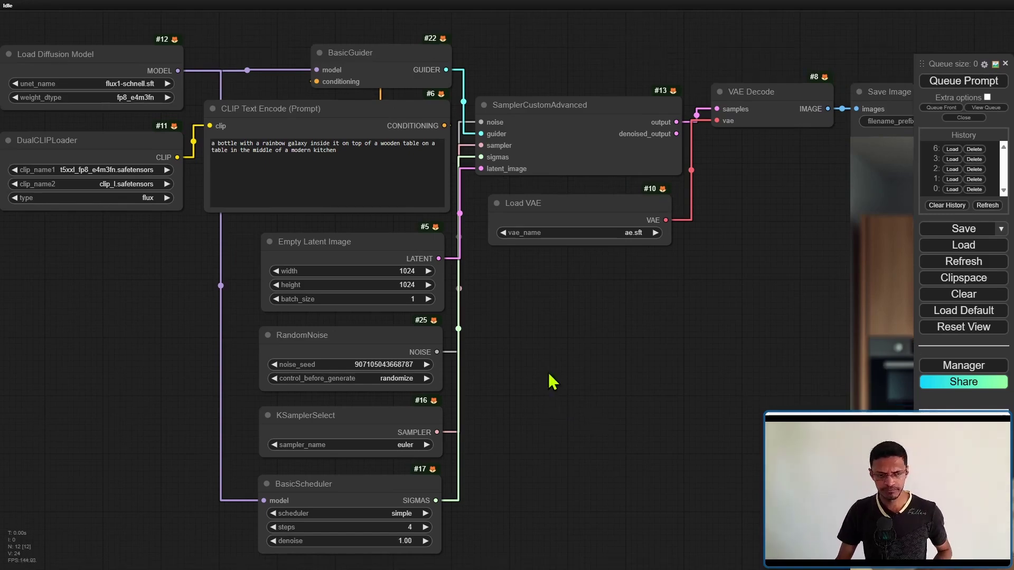
Select the Empty Latent Image, RandomNoise, KSamplerSelect and BasicScheduler nodes in turn for review.
scroll(550, 380, "down", 3)
left_click(352, 130)
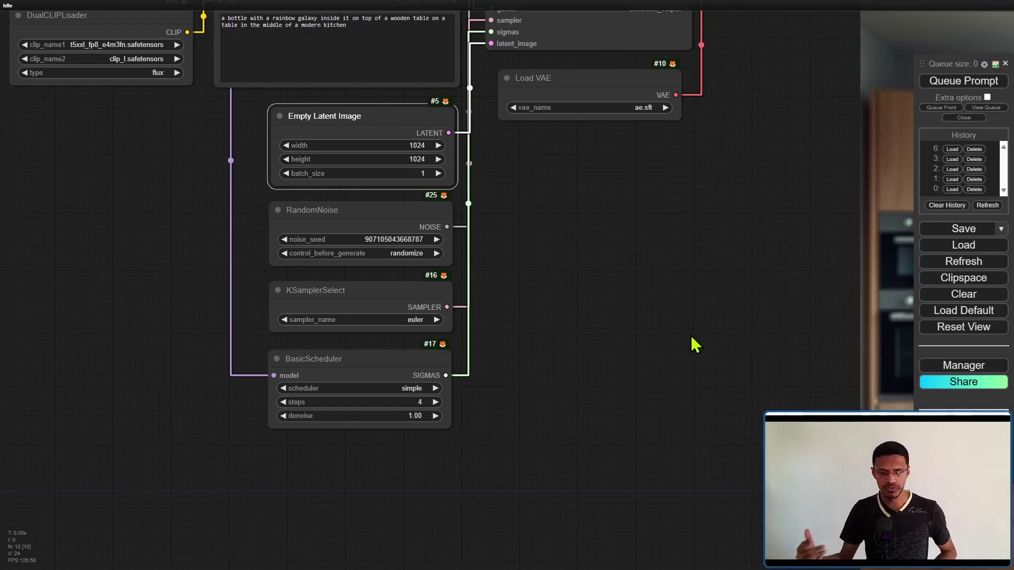
left_click(349, 207)
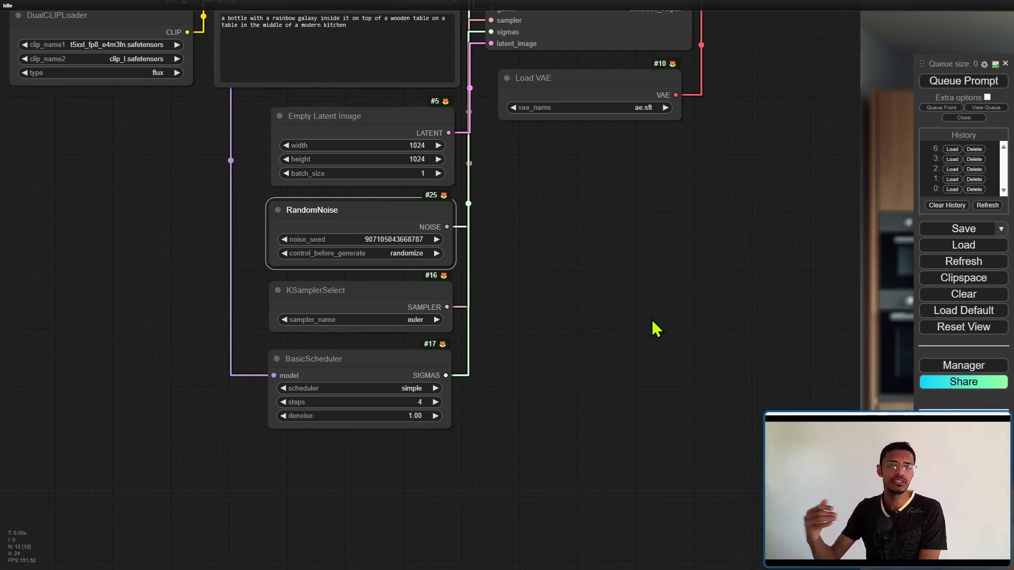
left_click(358, 293)
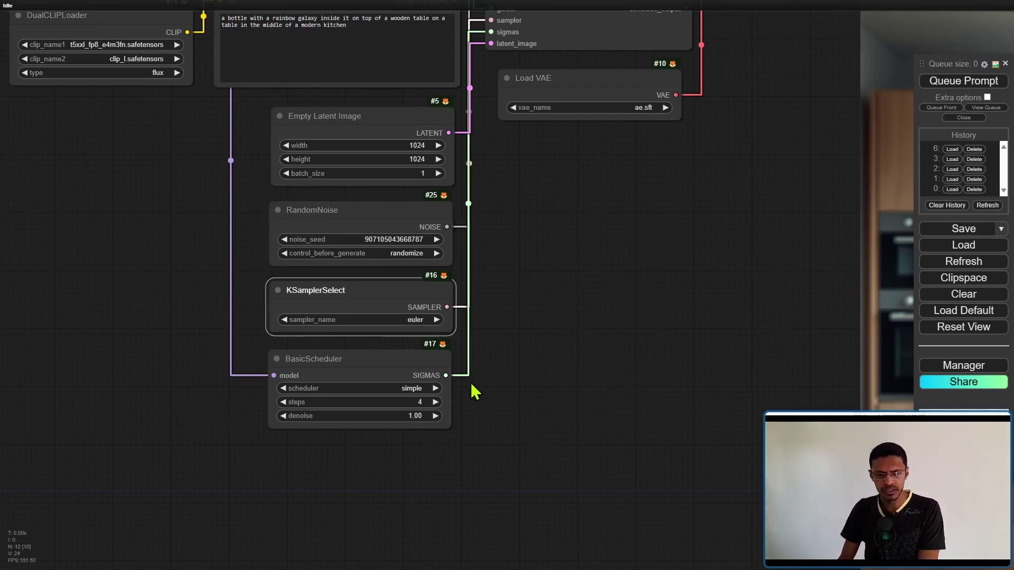
left_click(363, 366)
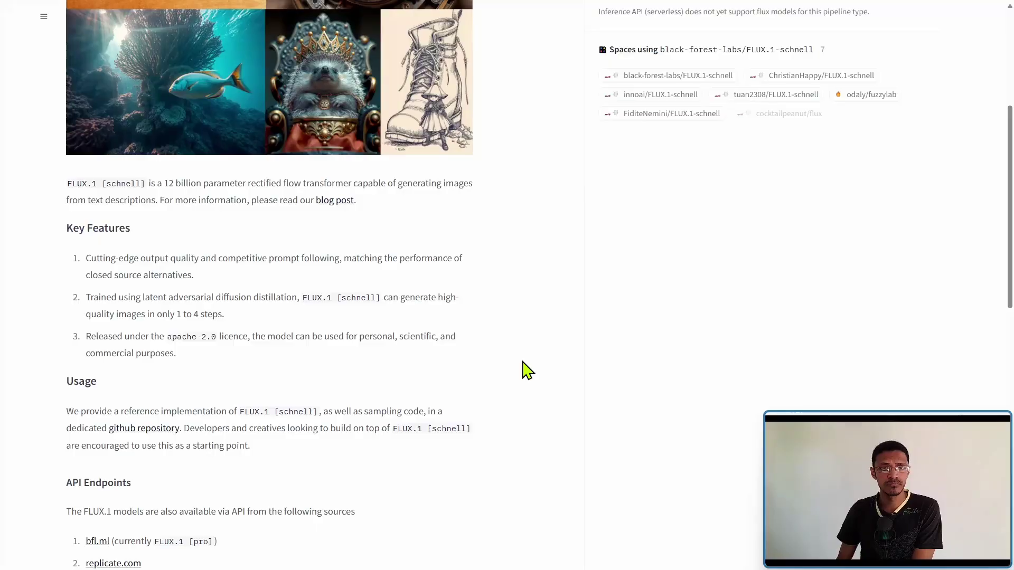
Highlight the FLUX.1-schnell Key Features lines on adversarial diffusion distillation and few-step generation.
scroll(527, 371, "up", 5)
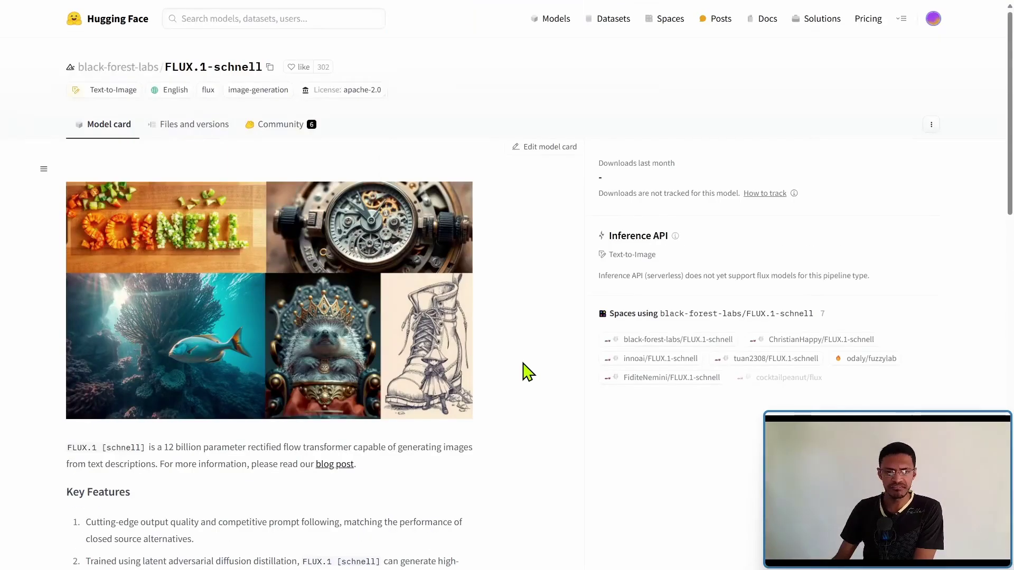
scroll(539, 370, "down", 5)
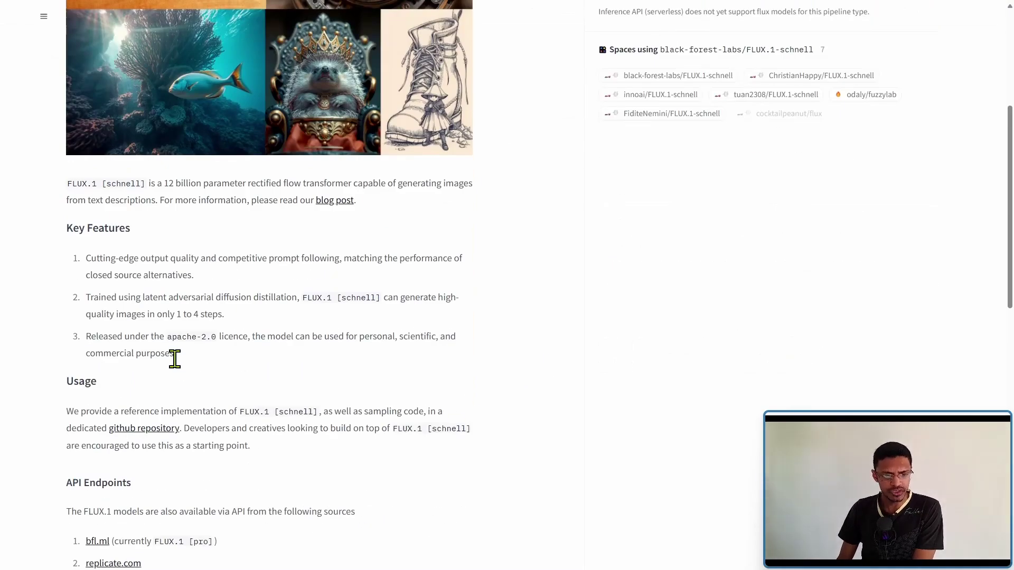
left_click_drag(85, 298, 221, 320)
left_click(496, 385)
left_click_drag(304, 194, 374, 204)
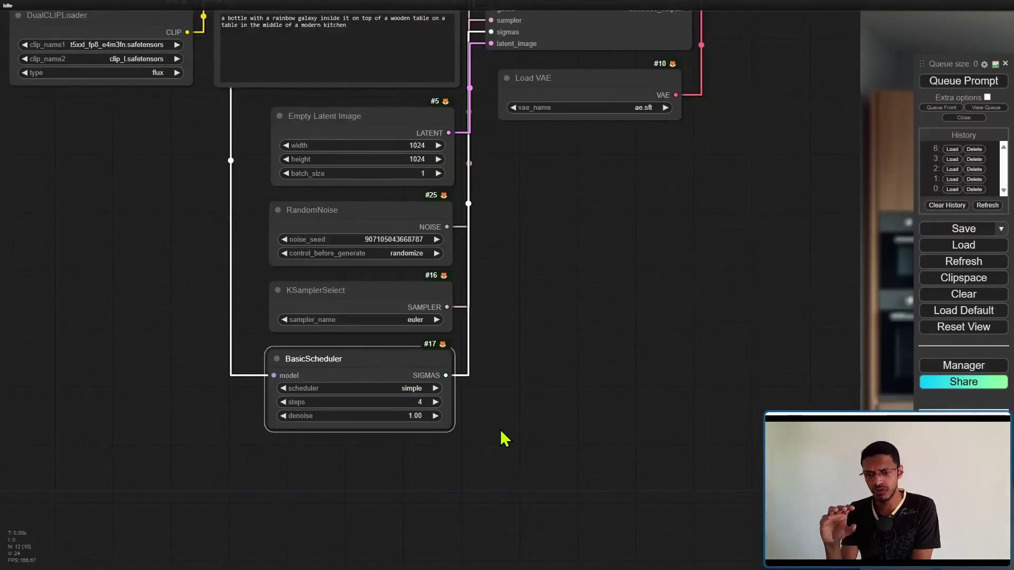
scroll(483, 344, "down", 8)
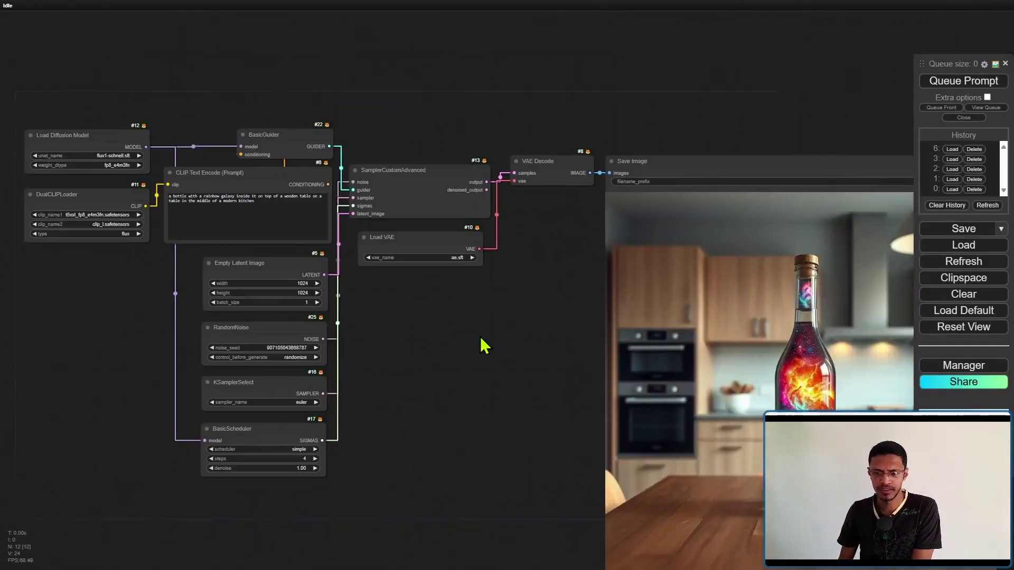
scroll(414, 112, "up", 12)
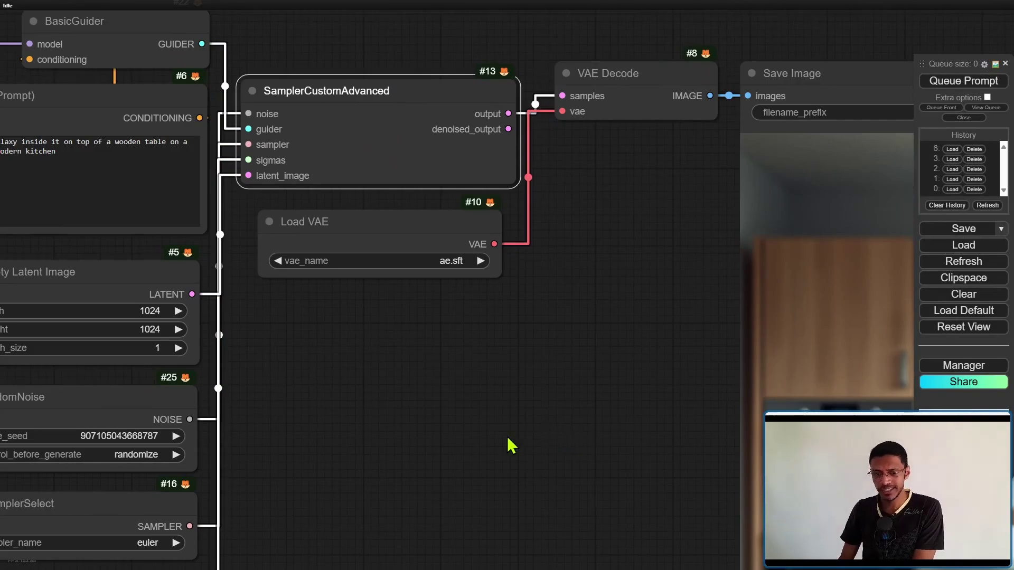
left_click(384, 228)
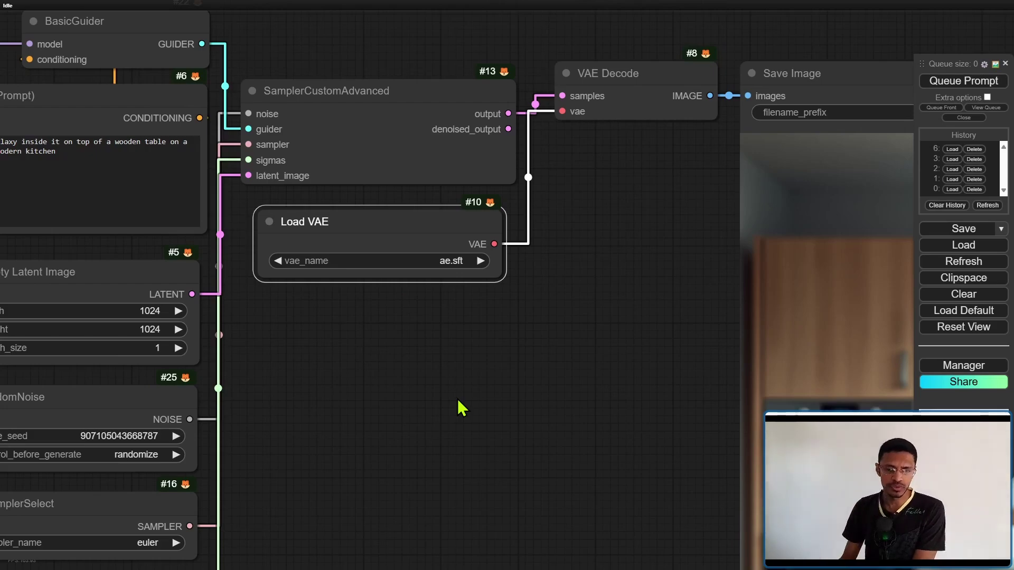
scroll(611, 480, "down", 5)
left_click_drag(625, 464, 213, 272)
scroll(209, 266, "down", 4)
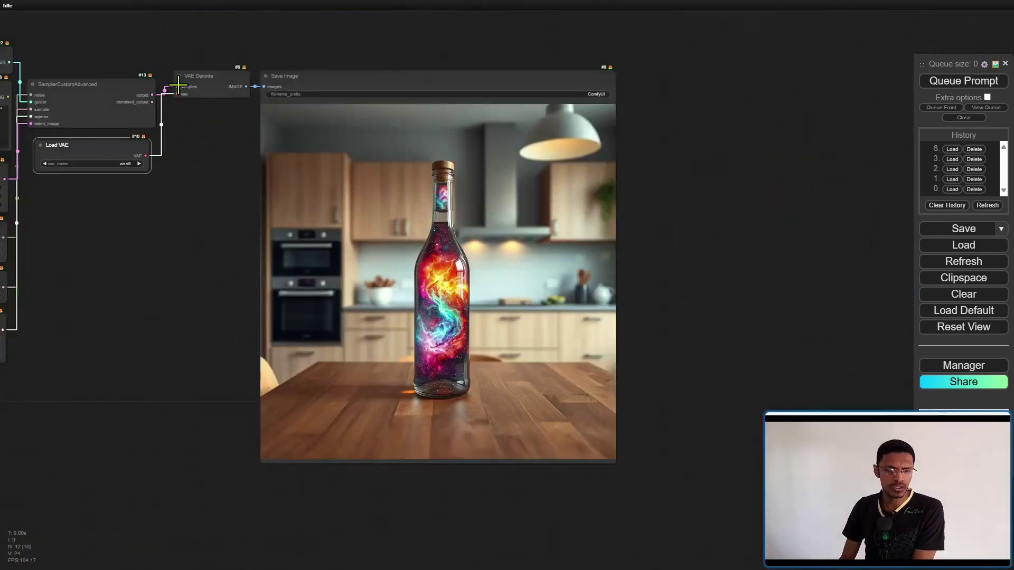
scroll(438, 319, "up", 3)
left_click_drag(438, 319, 500, 347)
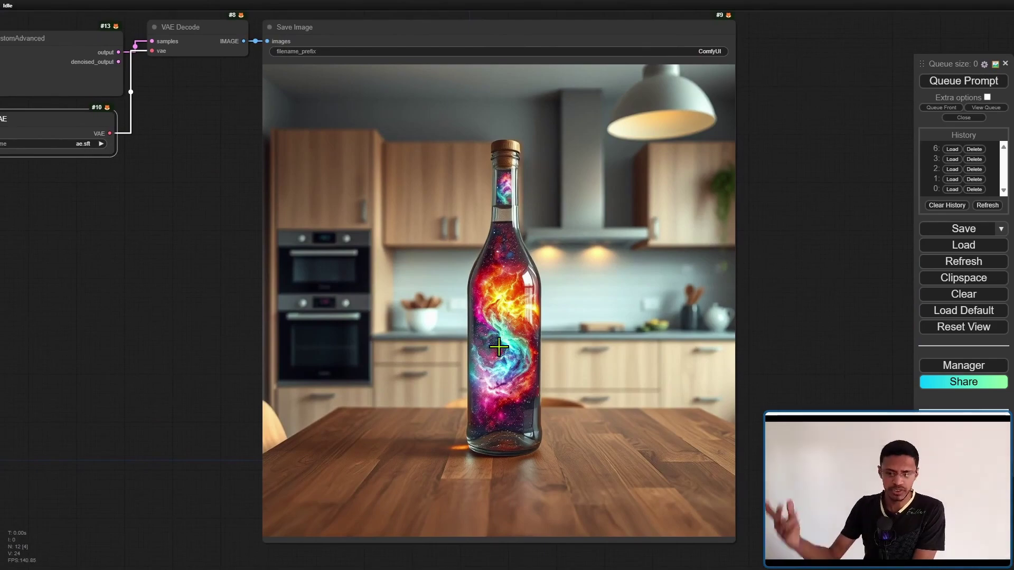
scroll(125, 374, "down", 2)
left_click_drag(125, 374, 529, 307)
scroll(471, 226, "up", 3)
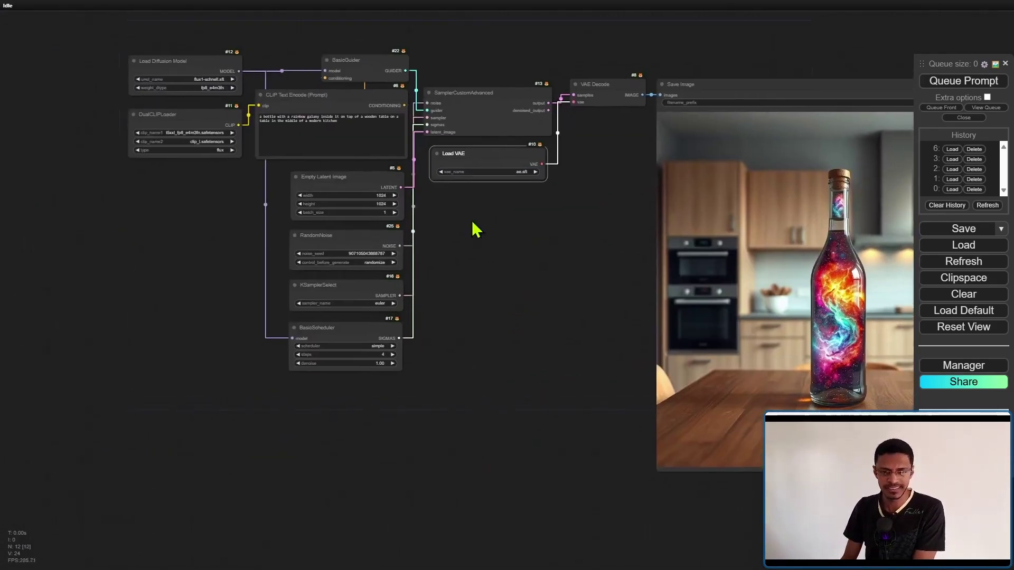
scroll(188, 257, "up", 2)
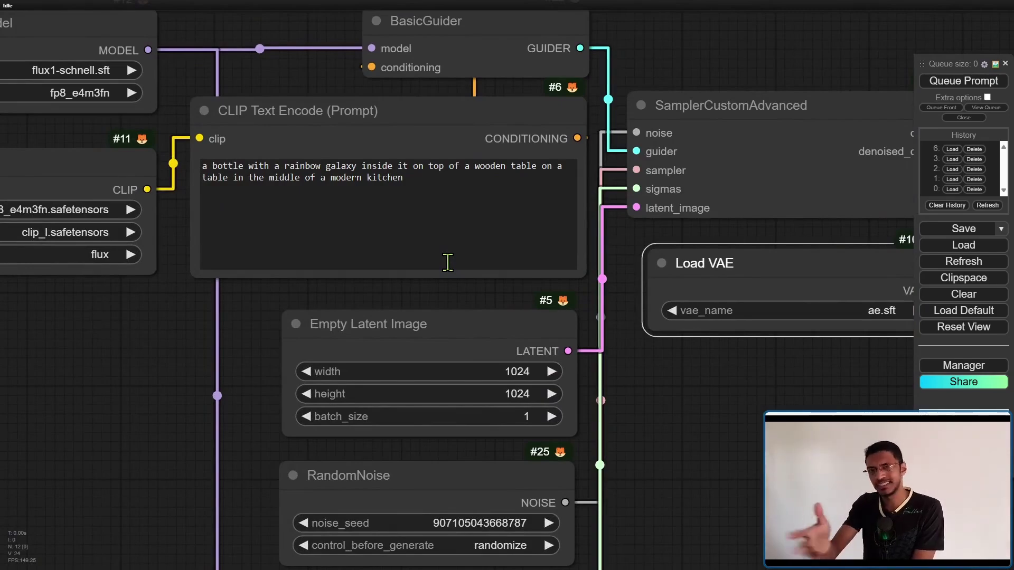
scroll(755, 495, "down", 3)
left_click_drag(702, 415, 306, 253)
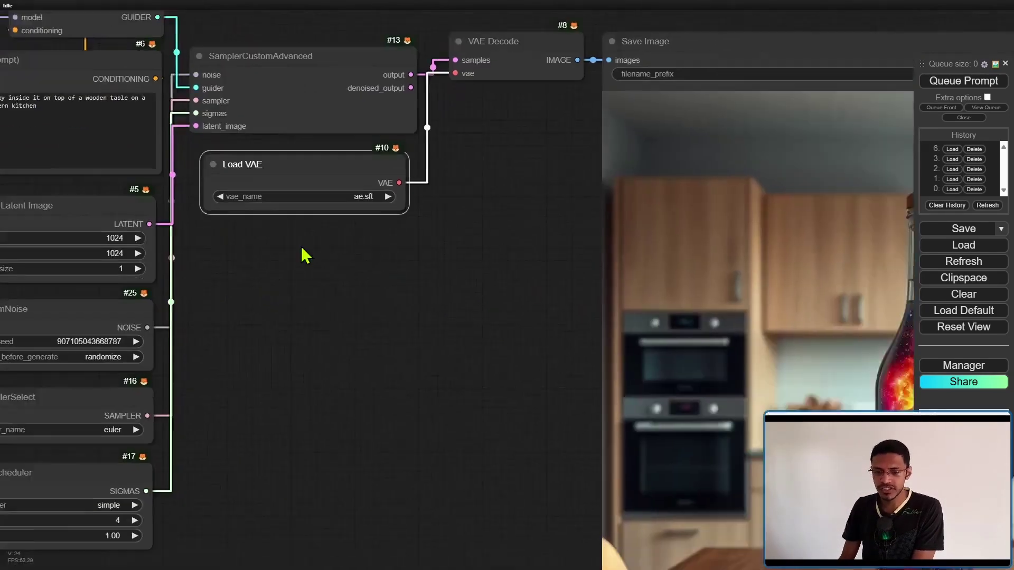
left_click_drag(734, 433, 397, 430)
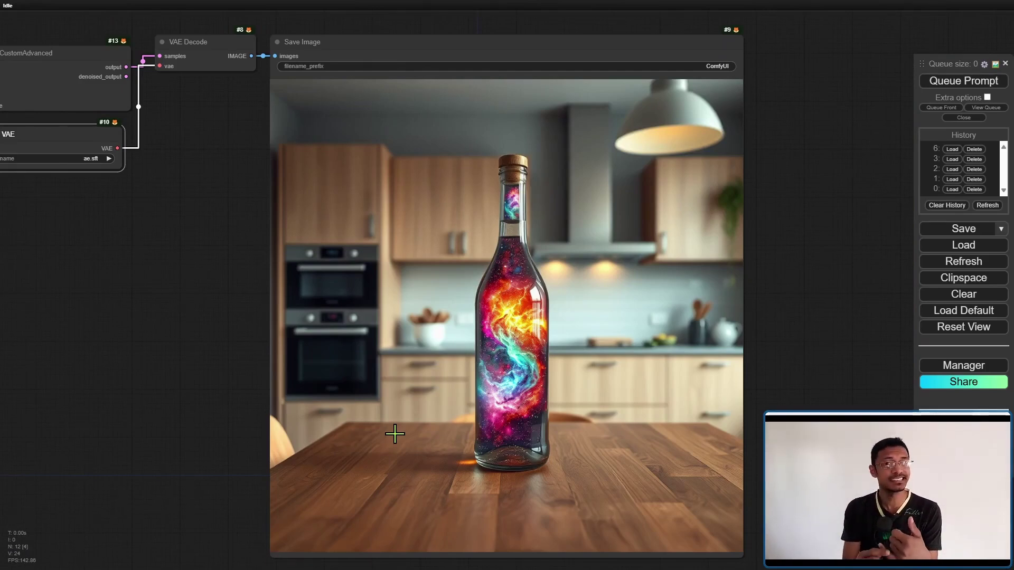
key("alt+Tab")
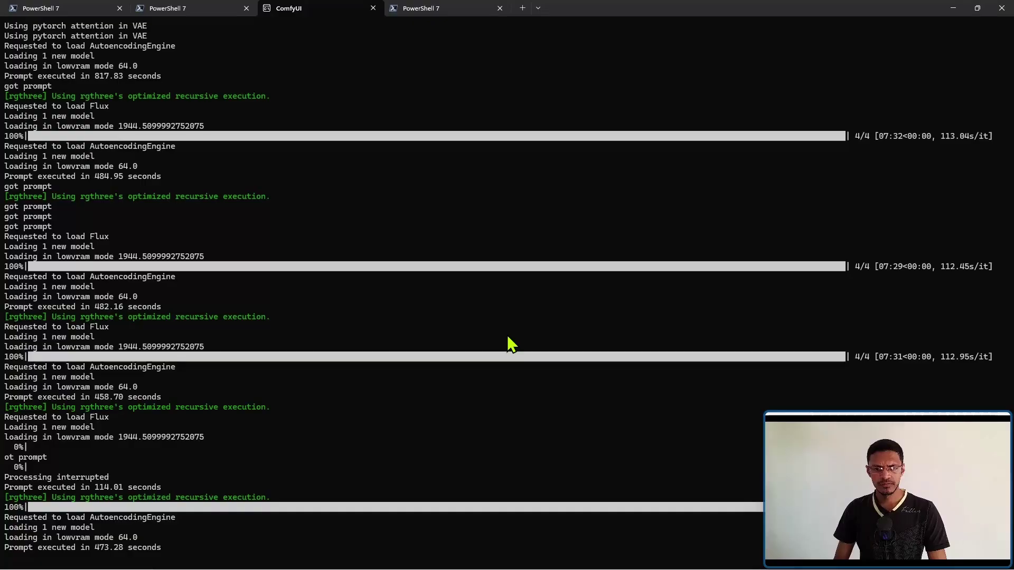
scroll(476, 373, "up", 4)
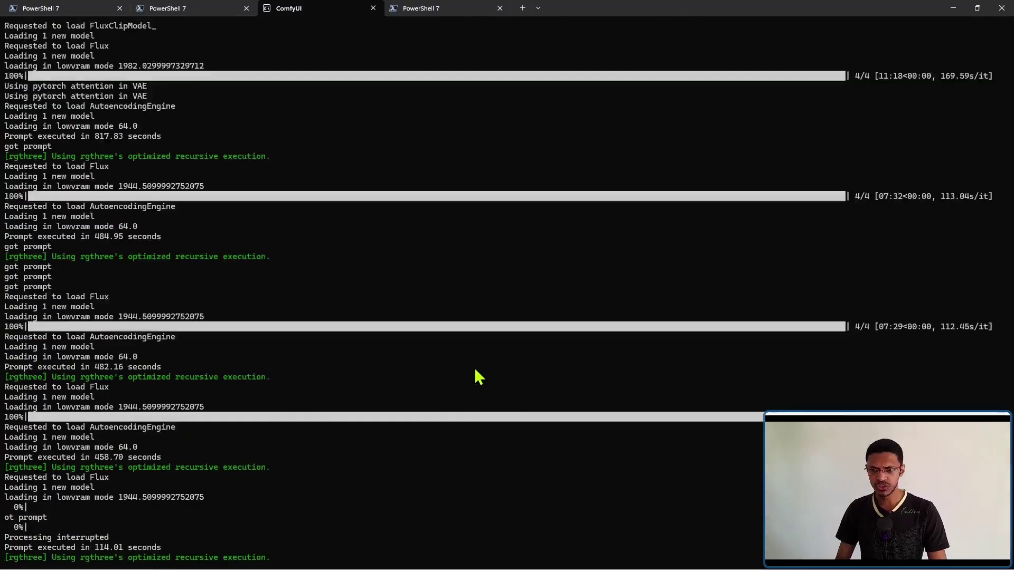
scroll(475, 375, "up", 1)
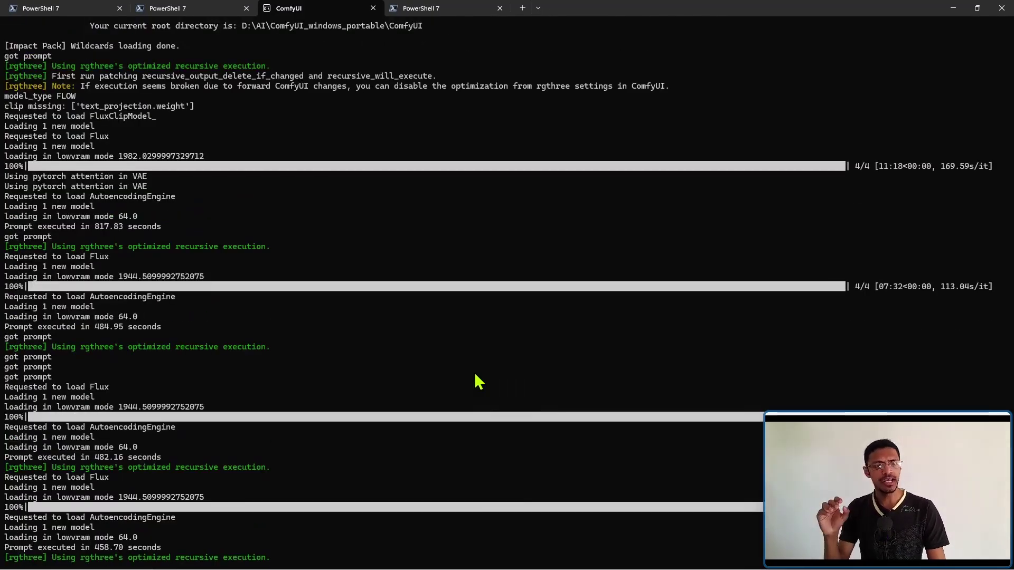